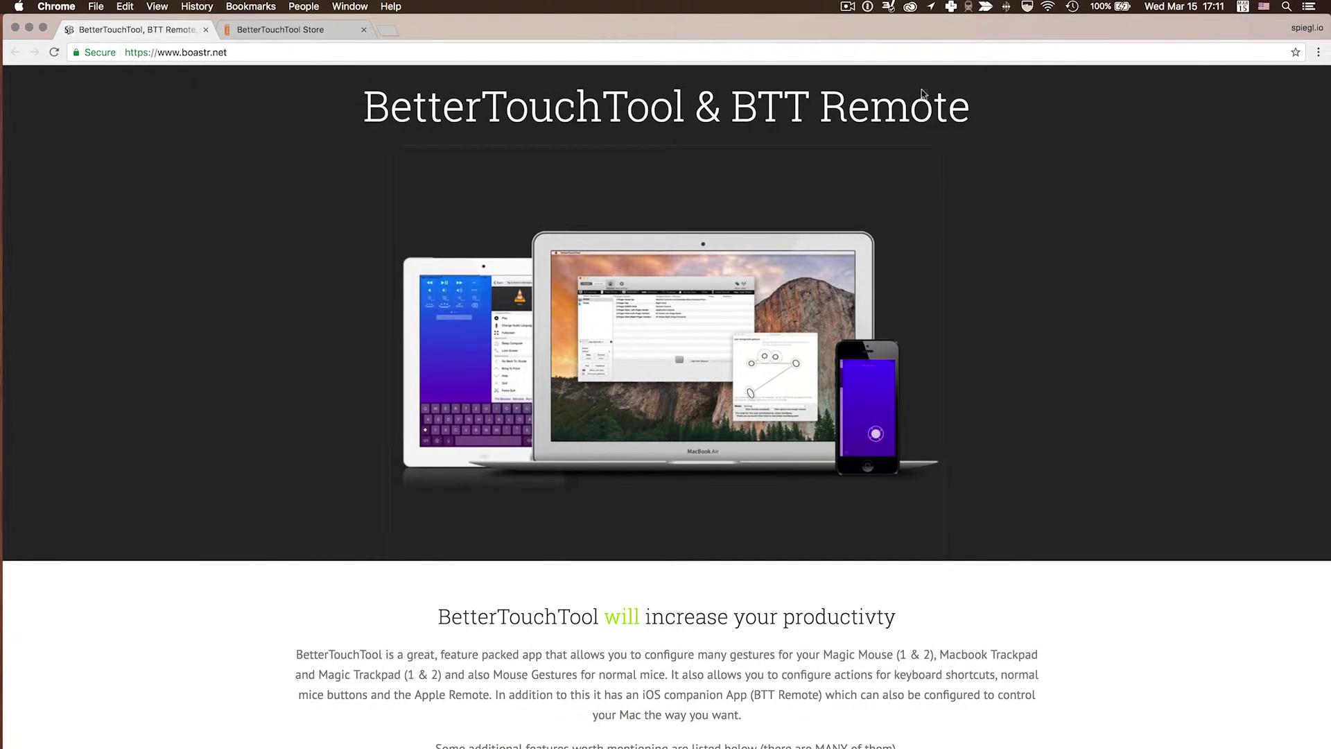
Step: Scroll the boastr.net homepage past the feature screenshots to the 'You want your Mac to do X and Y?' text
{"action": "scroll", "coordinate": [1052, 278], "scroll_direction": "down", "scroll_amount": 5}
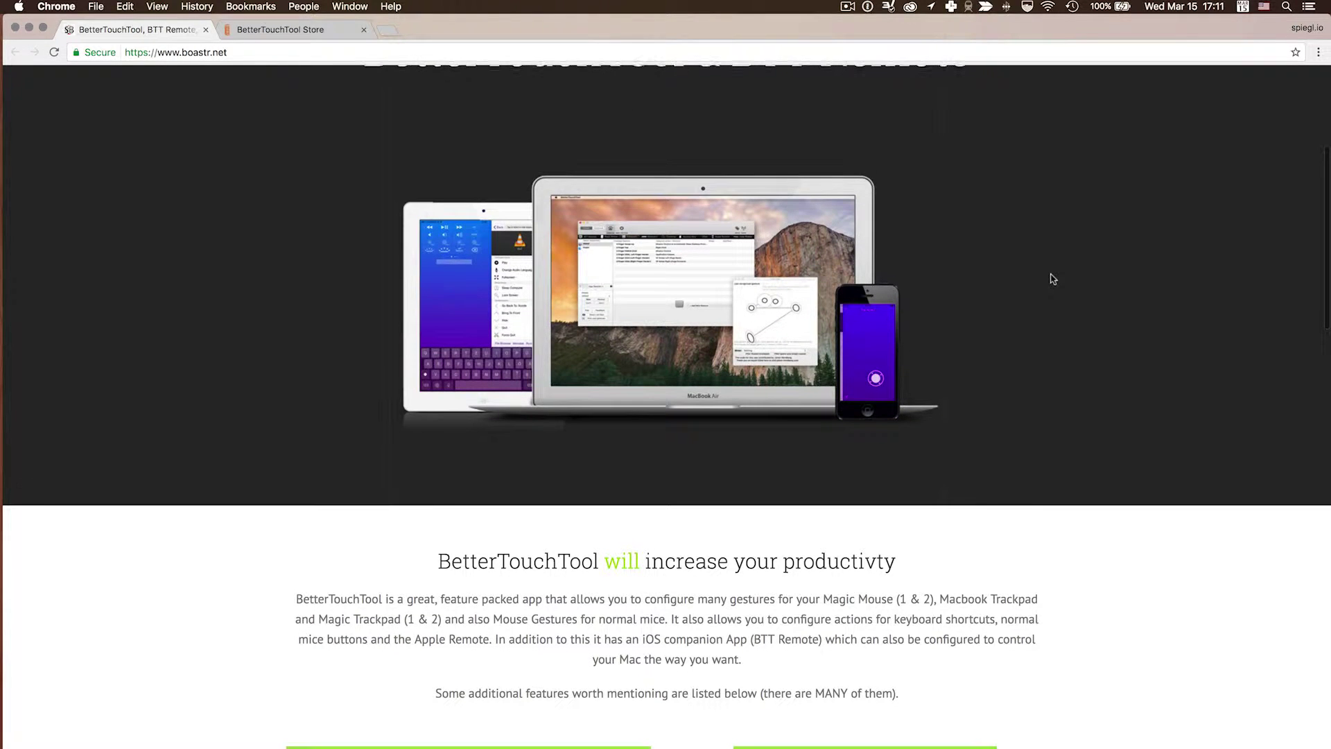
{"action": "scroll", "coordinate": [1052, 279], "scroll_direction": "down", "scroll_amount": 10}
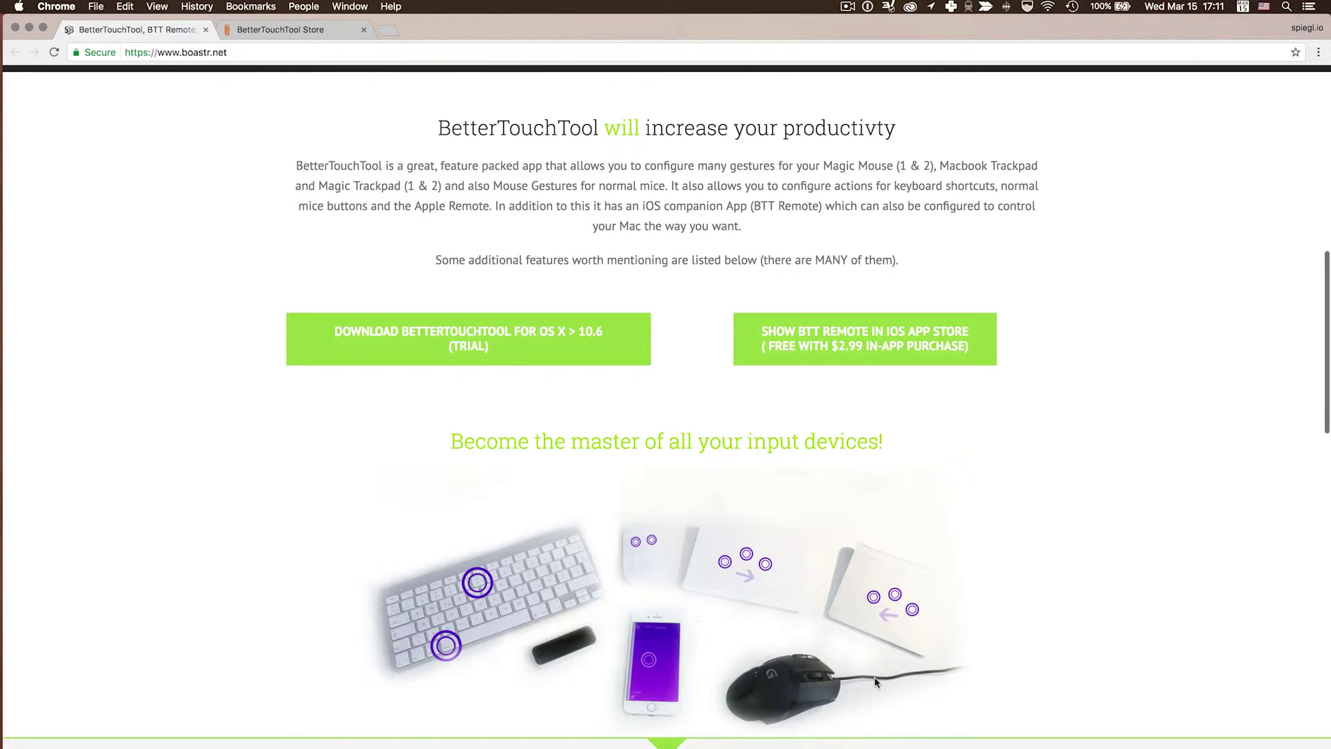
{"action": "scroll", "coordinate": [1070, 686], "scroll_direction": "down", "scroll_amount": 15}
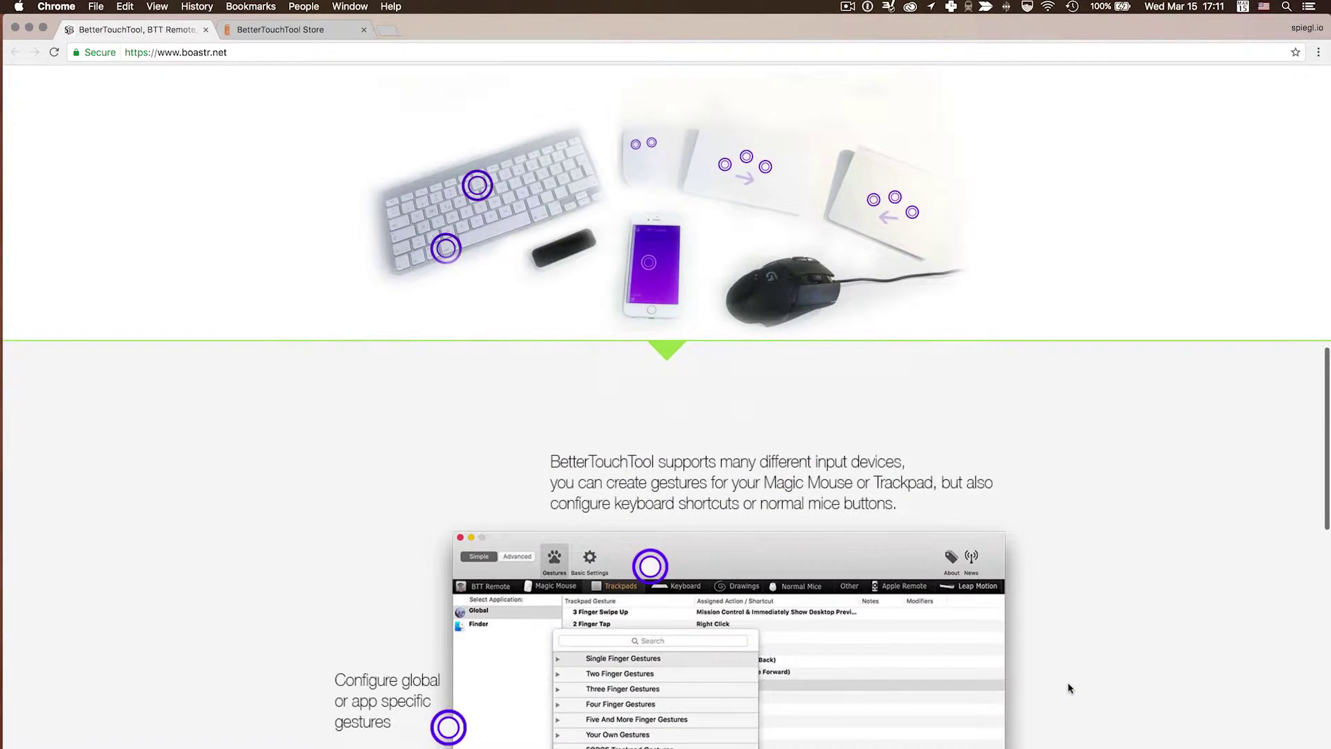
{"action": "scroll", "coordinate": [1070, 688], "scroll_direction": "down", "scroll_amount": 9}
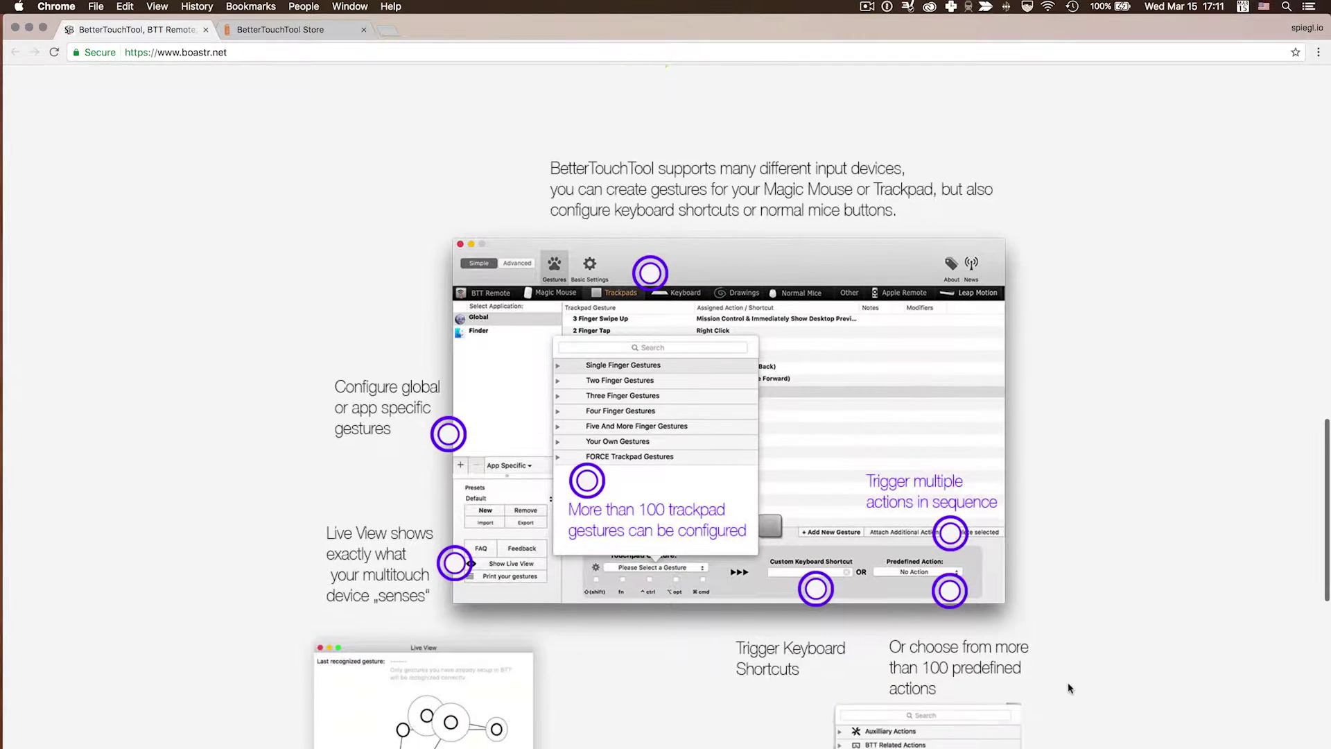
{"action": "scroll", "coordinate": [1066, 687], "scroll_direction": "down", "scroll_amount": 7}
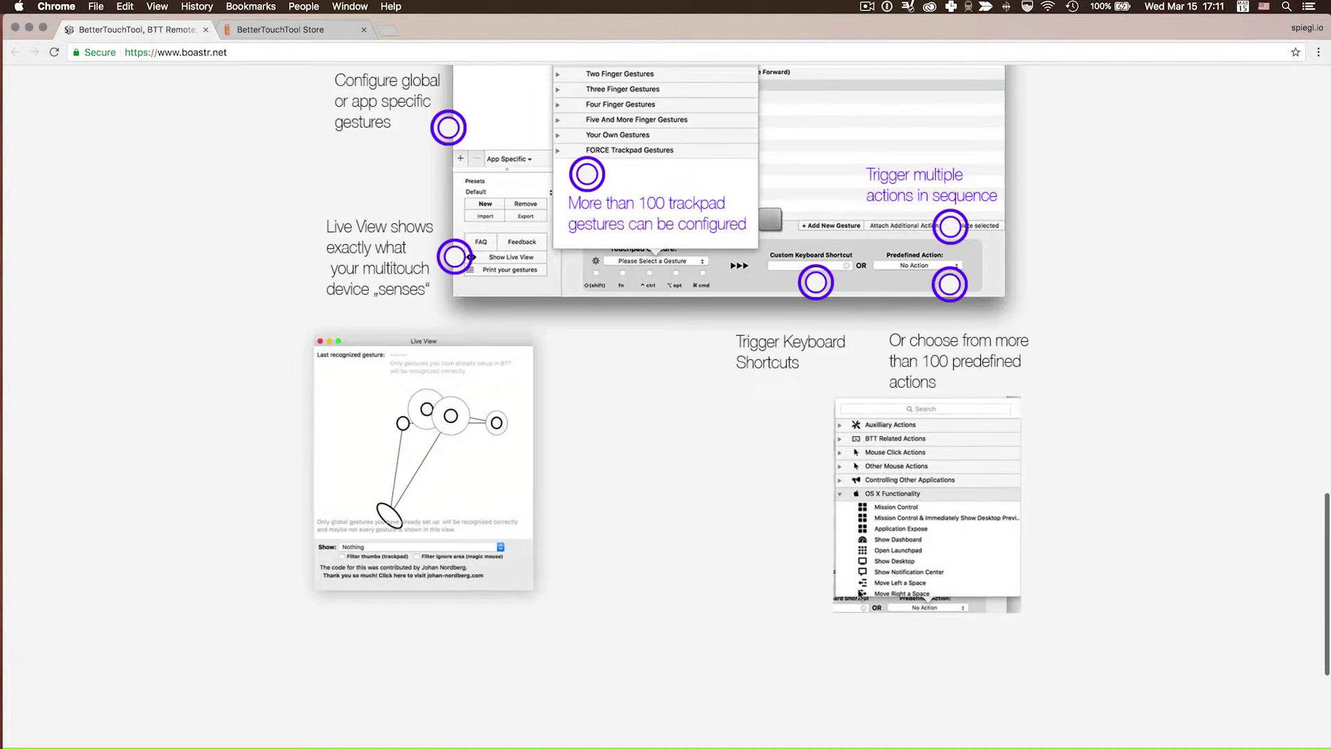
{"action": "scroll", "coordinate": [847, 587], "scroll_direction": "down", "scroll_amount": 9}
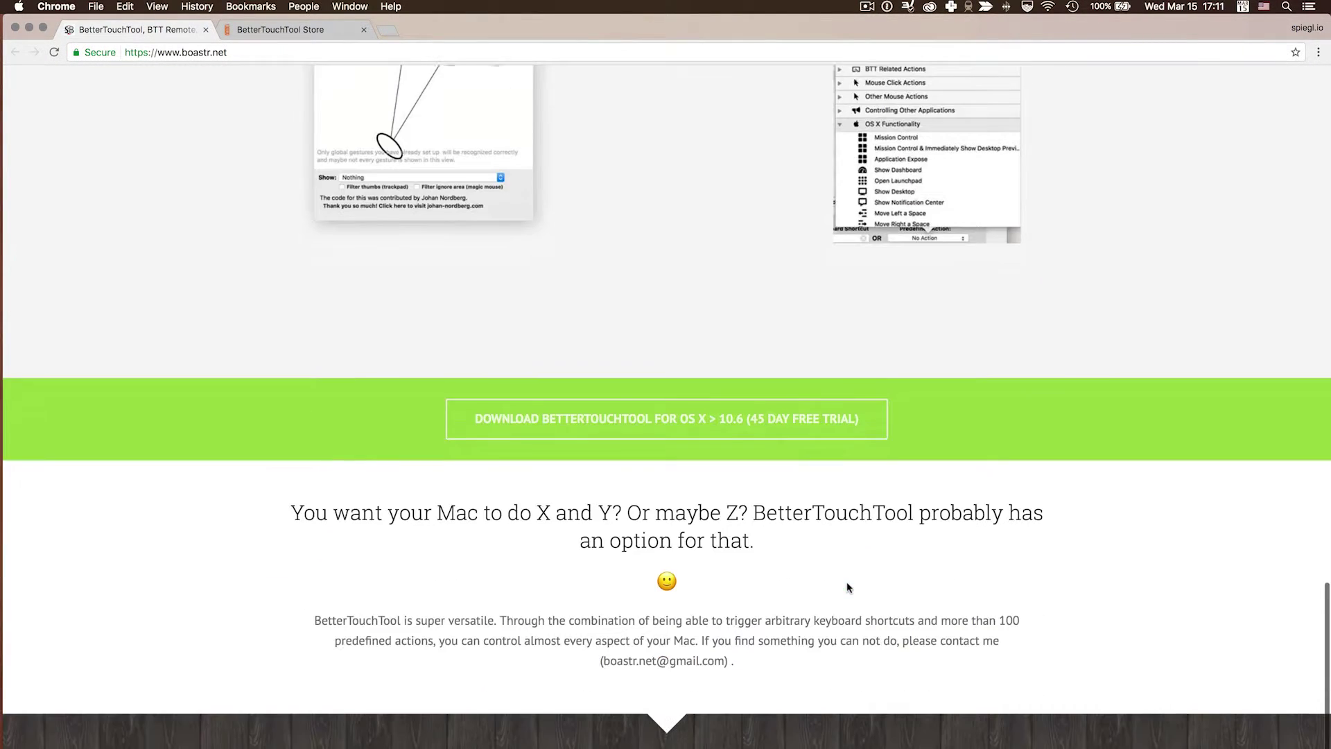
{"action": "scroll", "coordinate": [847, 587], "scroll_direction": "down", "scroll_amount": 1}
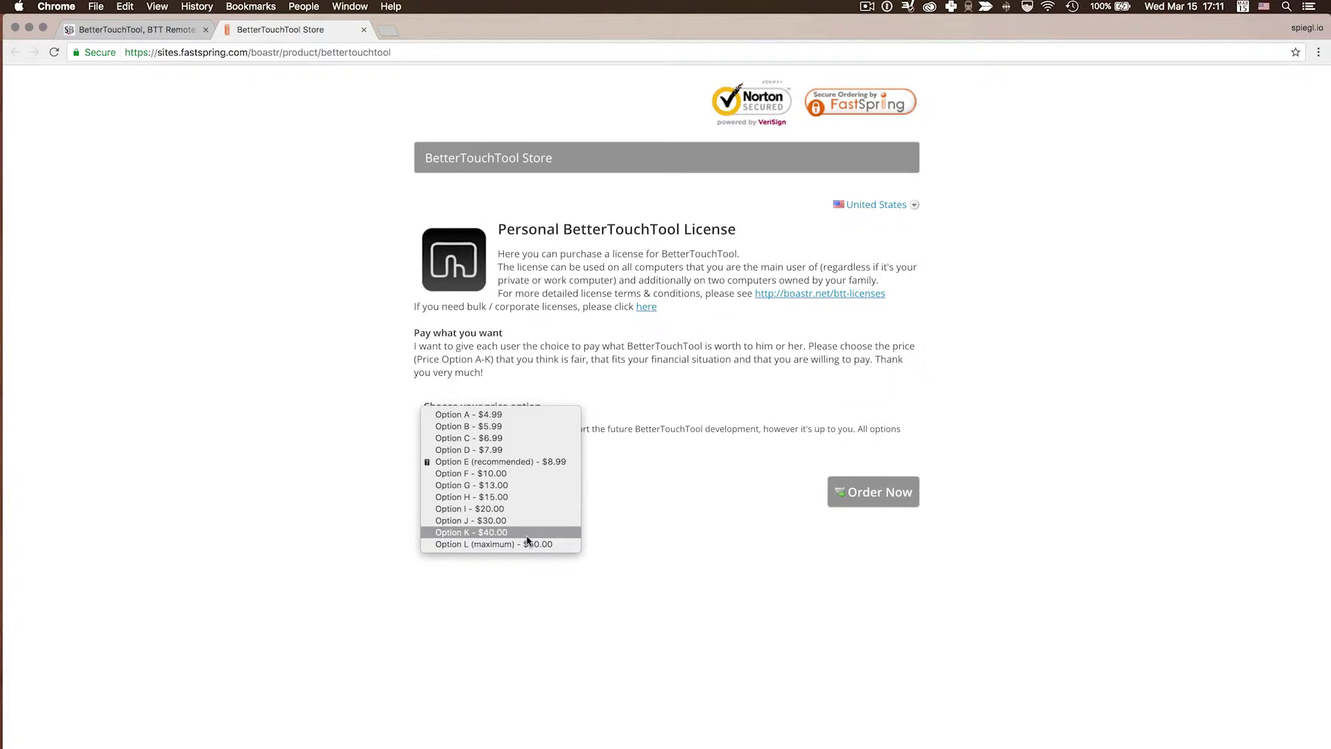
Step: Close the price-option list, leaving the recommended Option E at $8.99 selected
{"action": "left_click", "coordinate": [746, 381]}
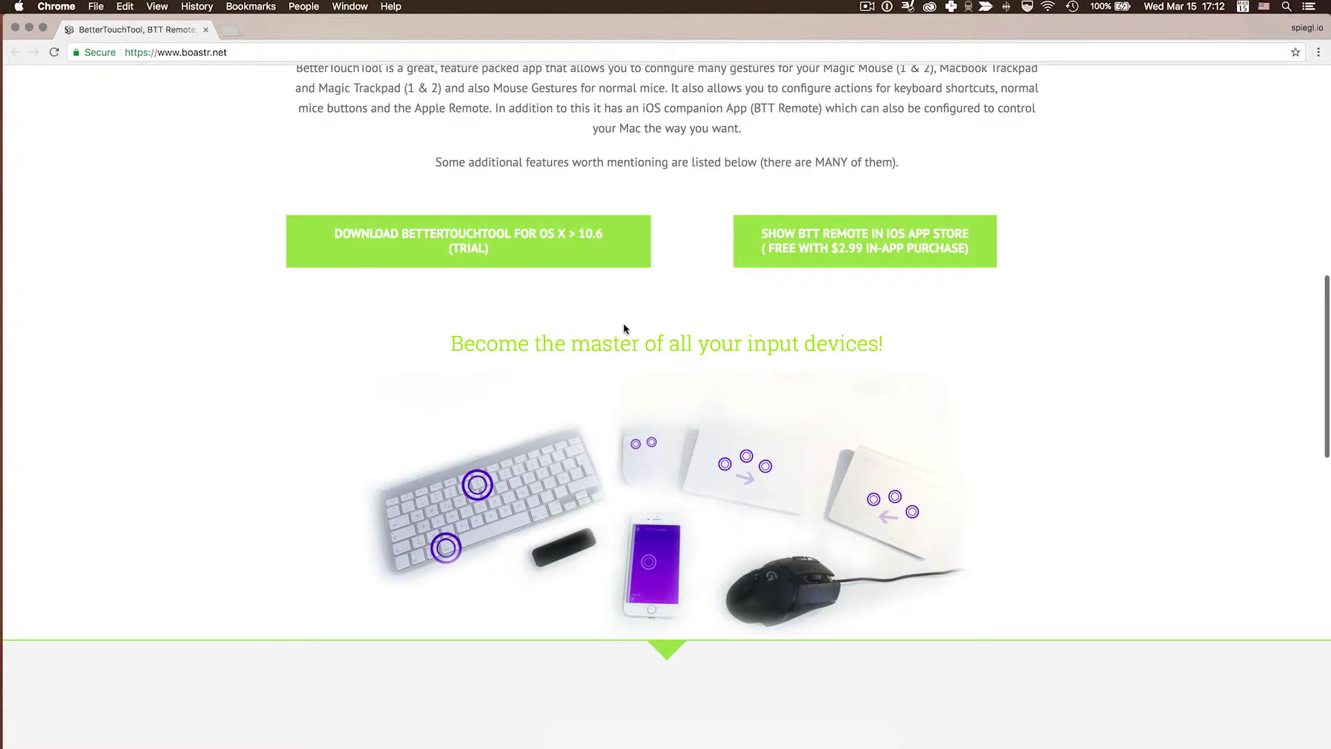
Step: Scroll further down the BetterTouchTool homepage
{"action": "scroll", "coordinate": [623, 328], "scroll_direction": "down", "scroll_amount": 6}
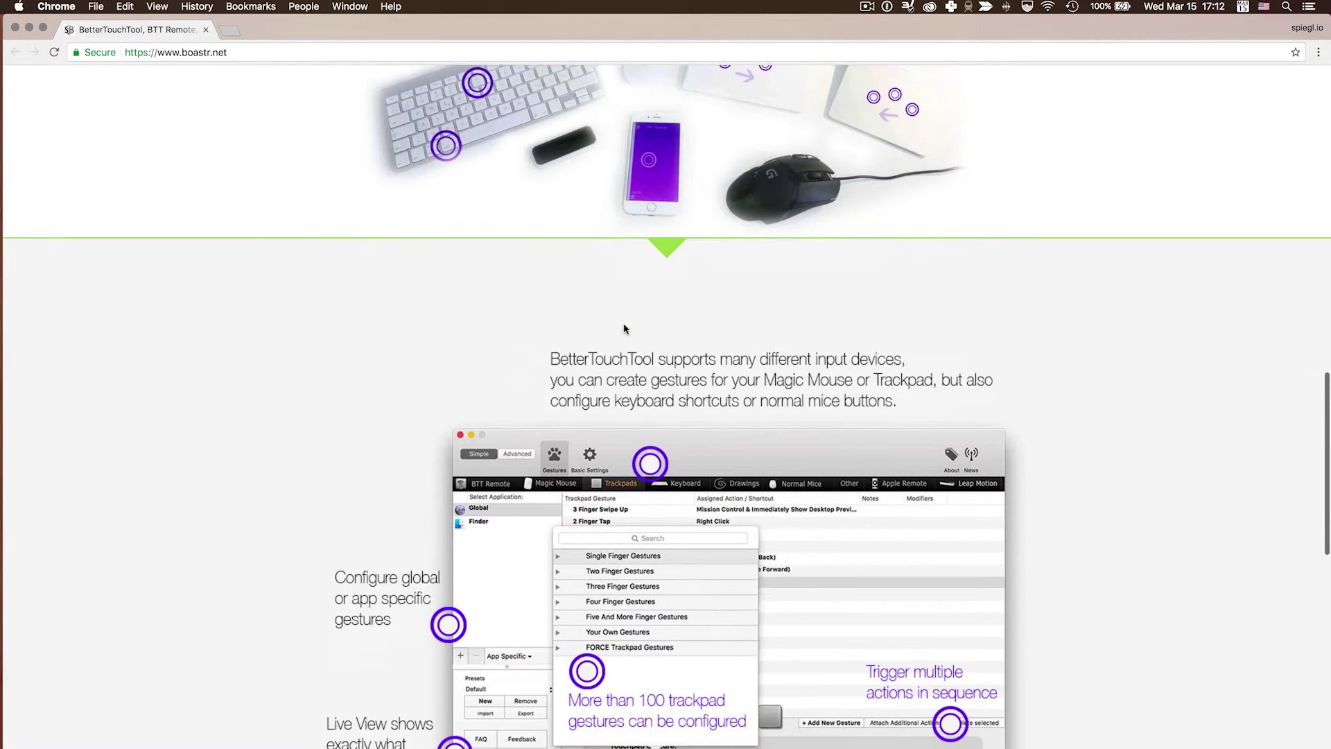
{"action": "scroll", "coordinate": [624, 328], "scroll_direction": "down", "scroll_amount": 15}
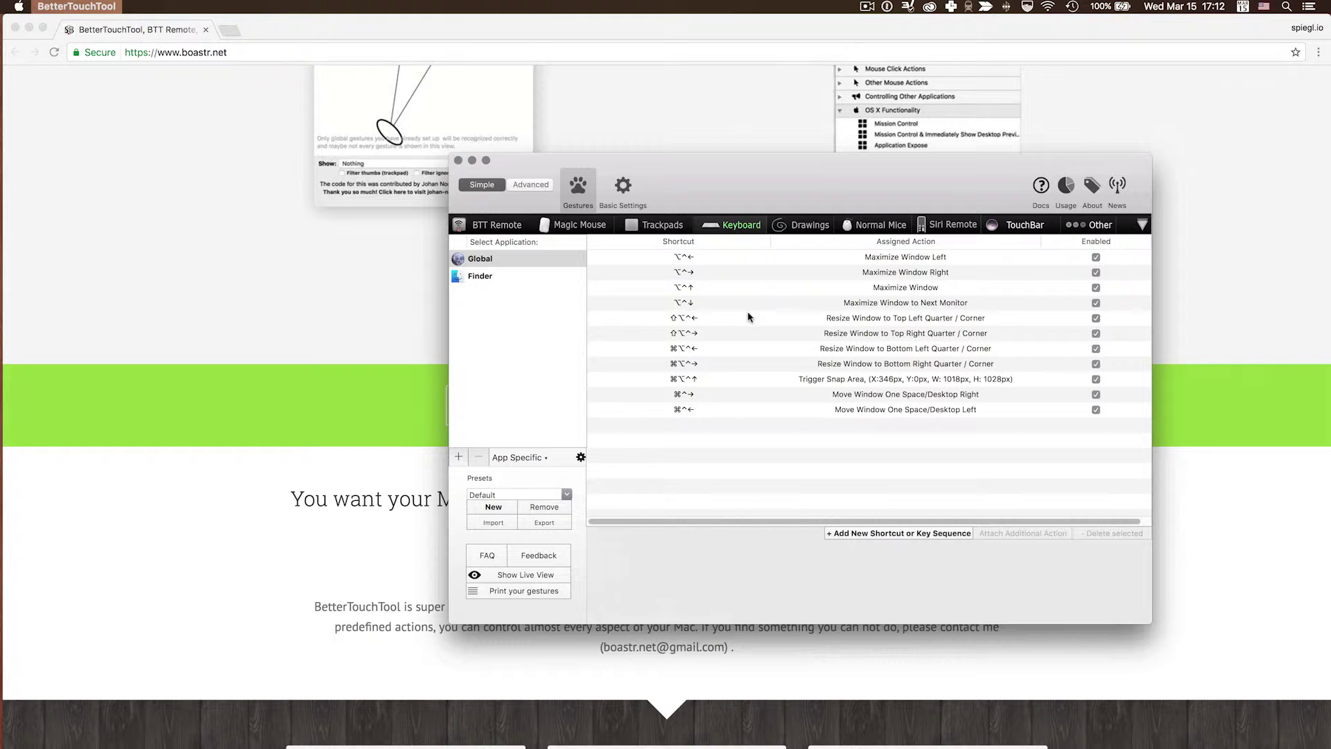
Step: Move the BetterTouchTool settings window up and to the left
{"action": "left_click_drag", "start_coordinate": [804, 187], "coordinate": [675, 157]}
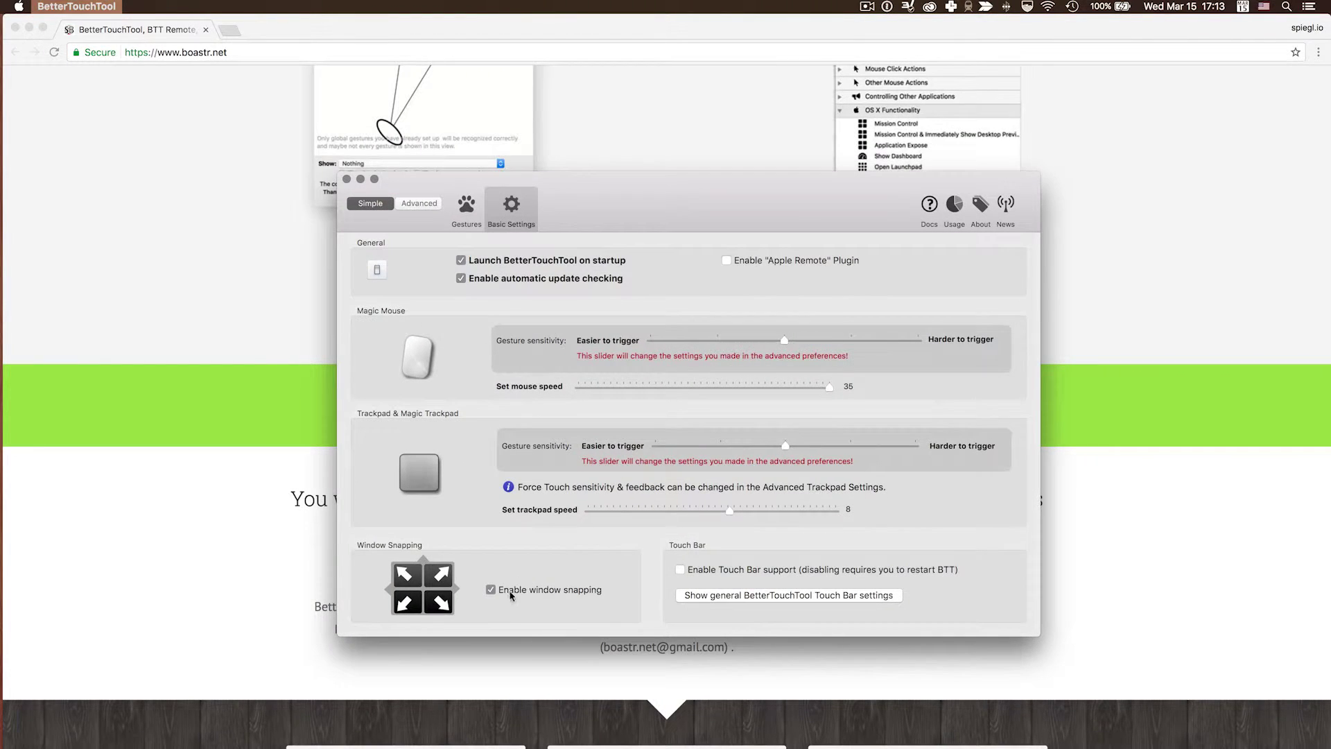
Step: Park the BetterTouchTool settings window in the upper right and show Mission Control
{"action": "left_click_drag", "start_coordinate": [743, 189], "coordinate": [1329, 325]}
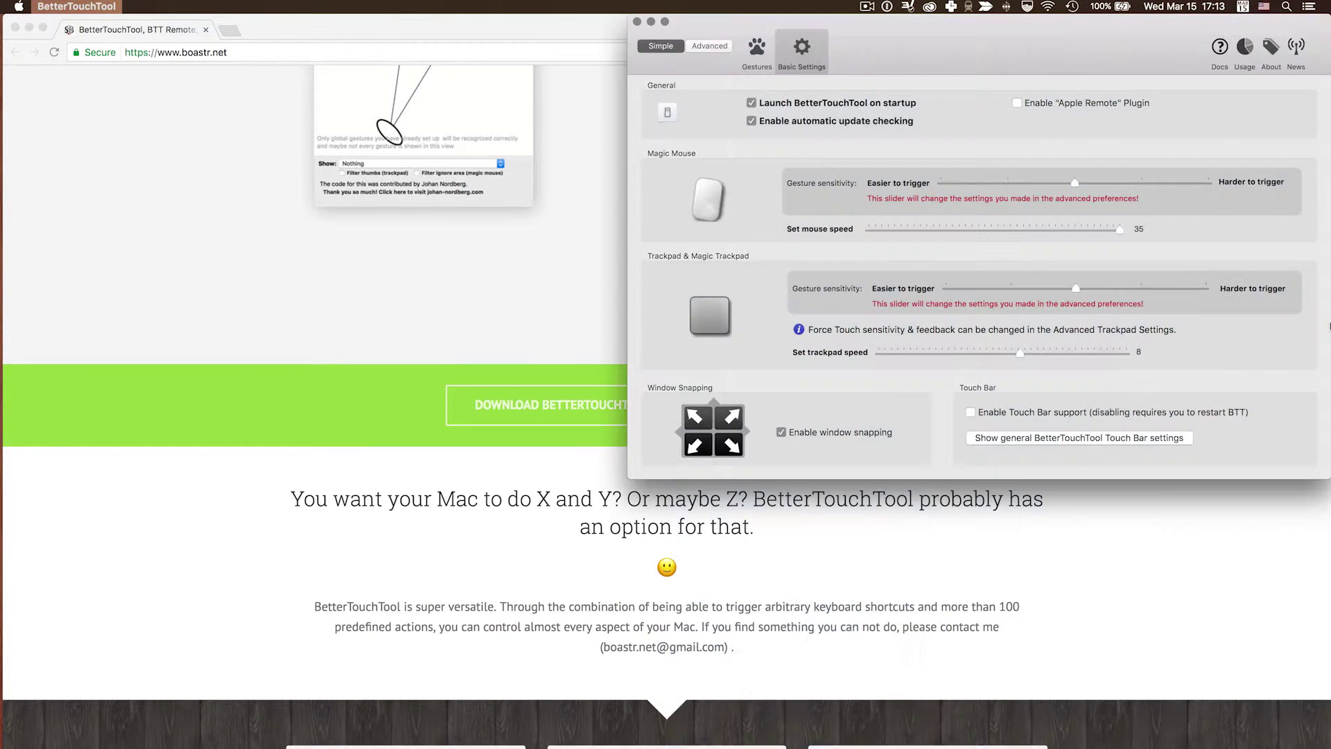
{"action": "key", "text": "ctrl+Up"}
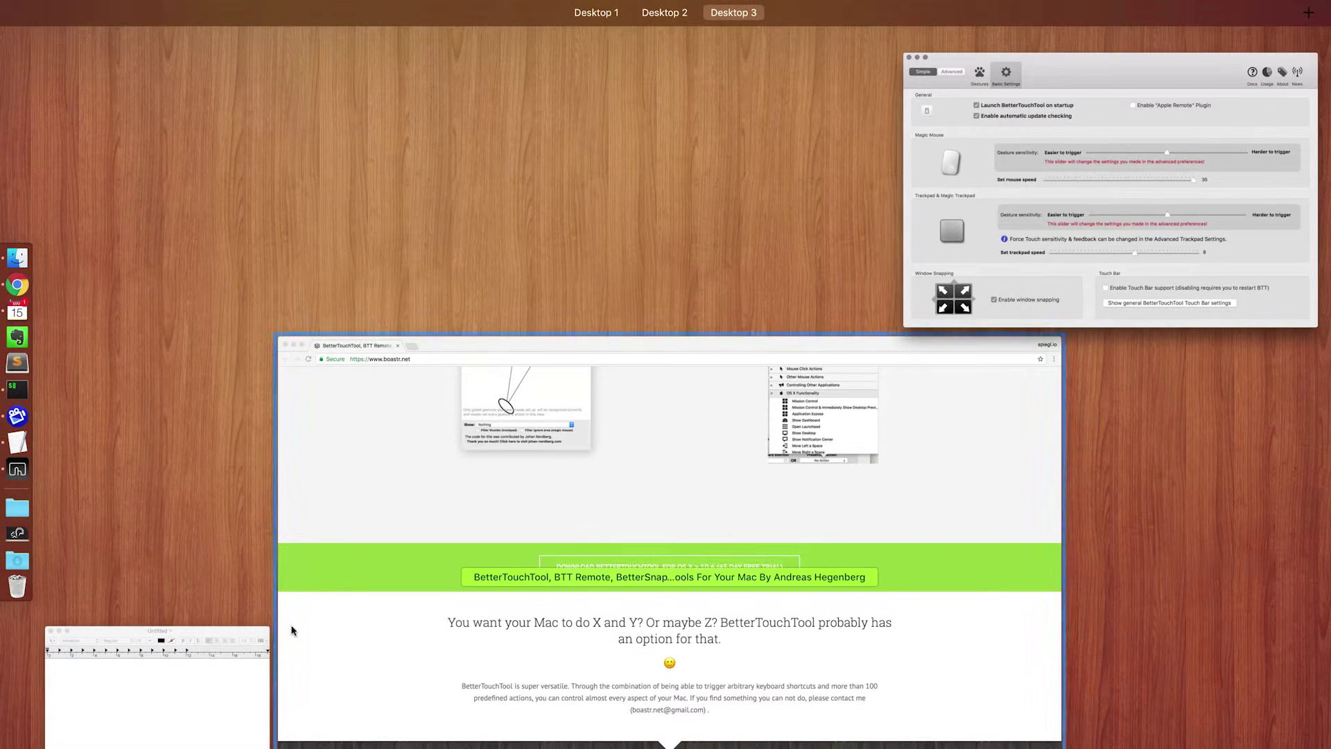
Step: Snap the Untitled TextEdit window to the bottom-right quarter, then full screen, then restore it
{"action": "left_click", "coordinate": [211, 676]}
{"action": "left_click", "coordinate": [113, 419]}
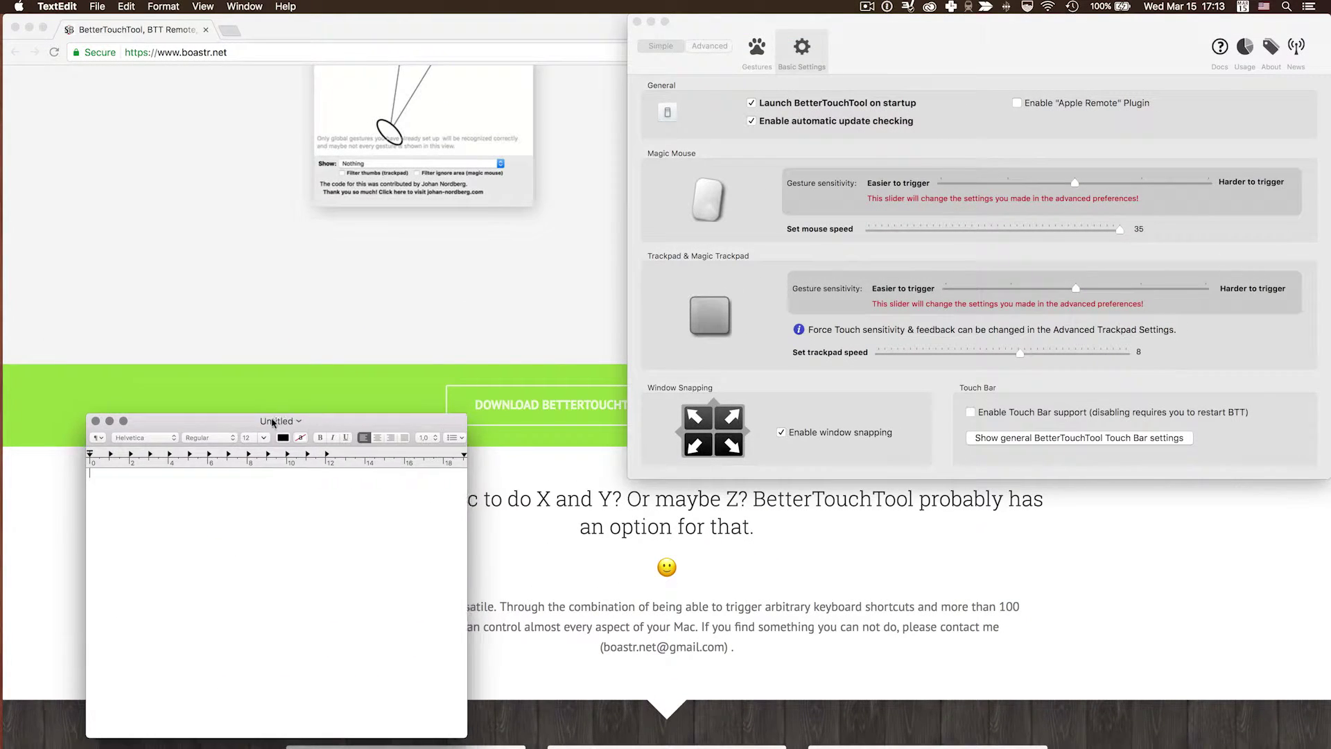
{"action": "left_click_drag", "start_coordinate": [1319, 660], "coordinate": [1327, 745]}
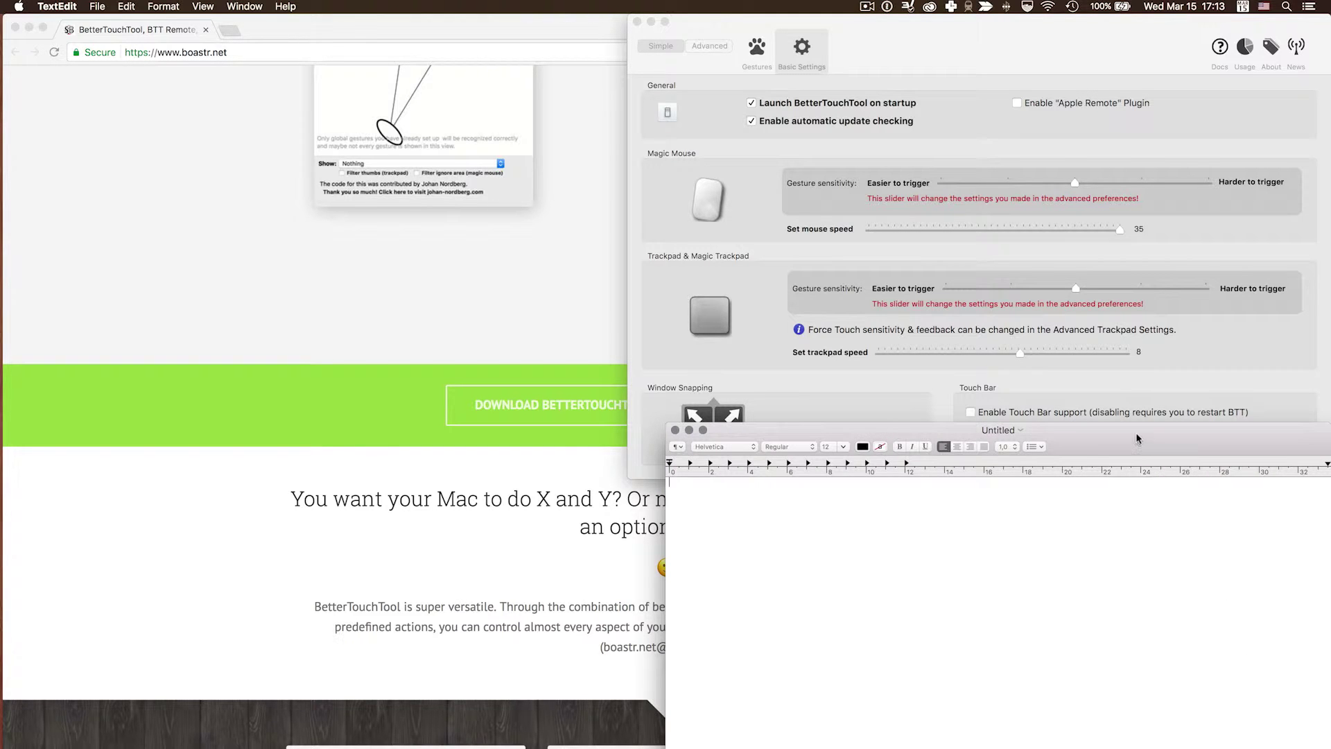
{"action": "left_click_drag", "start_coordinate": [1137, 439], "coordinate": [758, 3]}
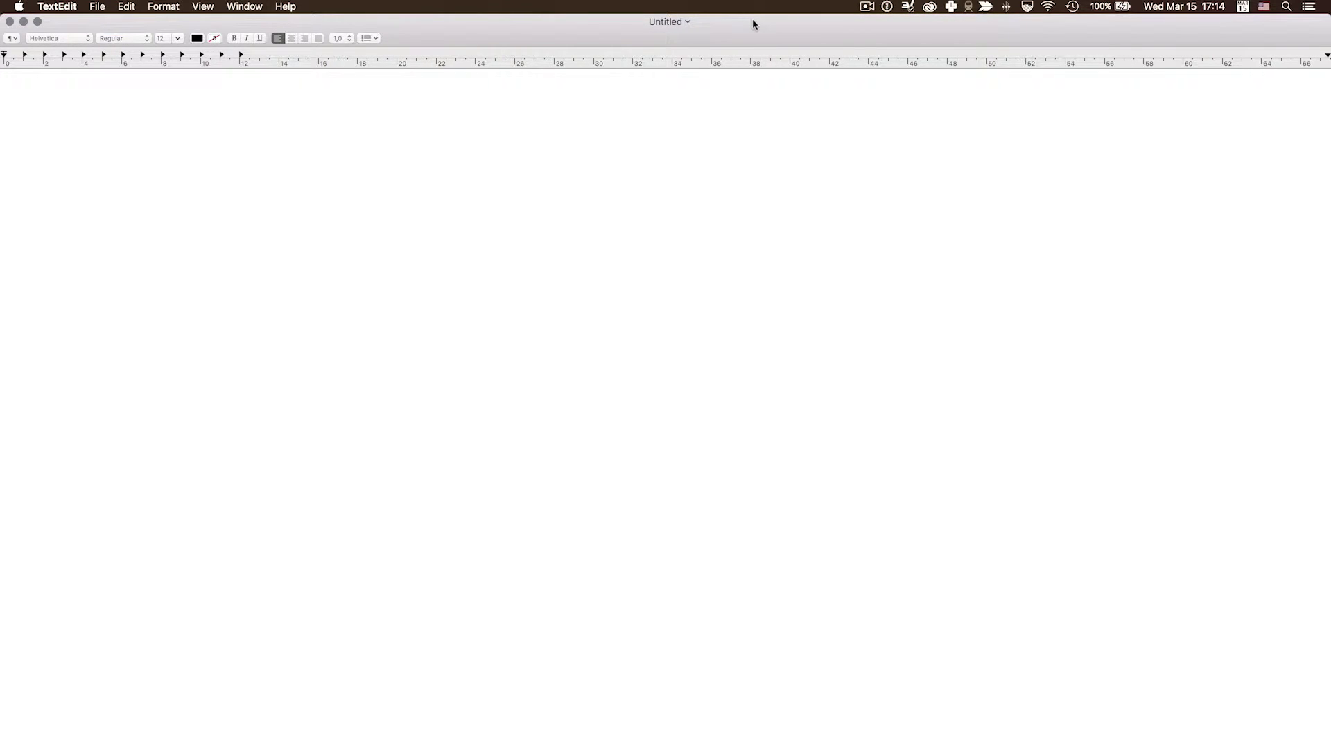
{"action": "double_click", "coordinate": [753, 24]}
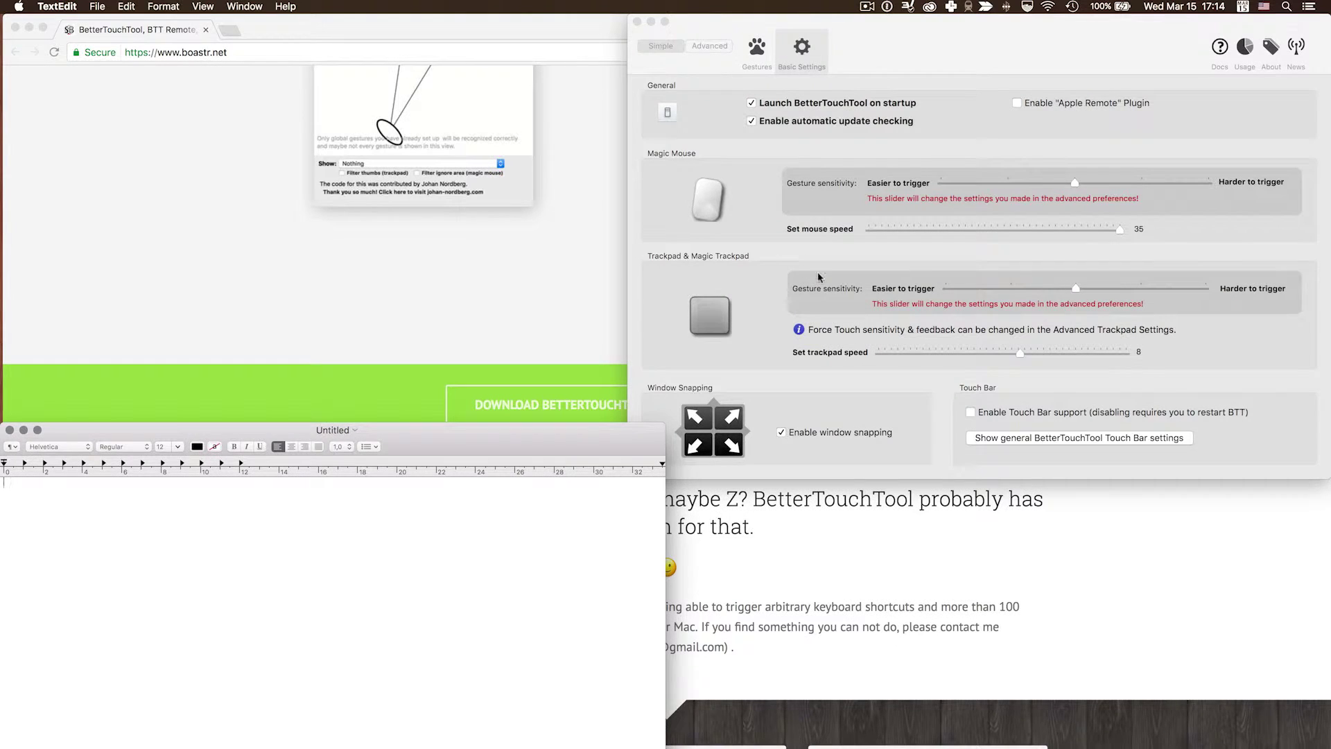
{"action": "left_click", "coordinate": [810, 461]}
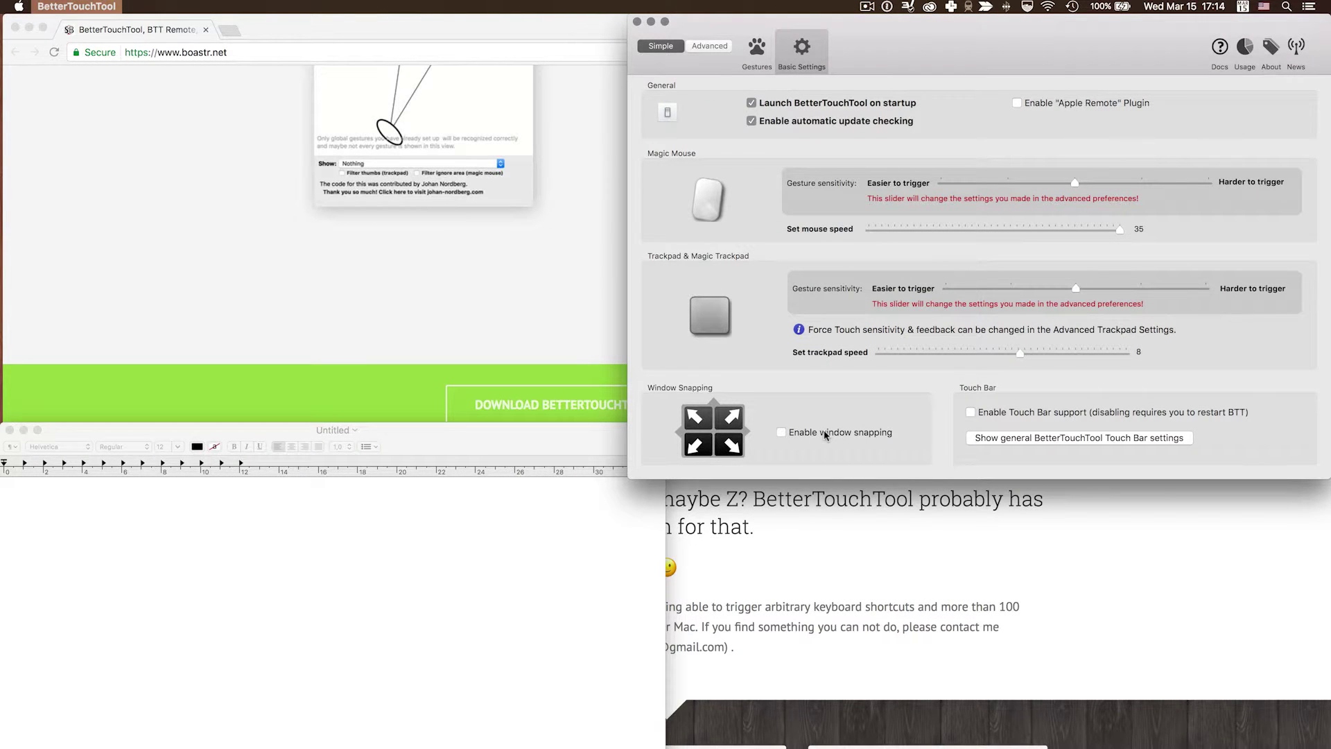
Step: Return to the Keyboard list, select Maximize Window Right (^⌥→), and centre the window with ^⌥C
{"action": "left_click", "coordinate": [759, 49]}
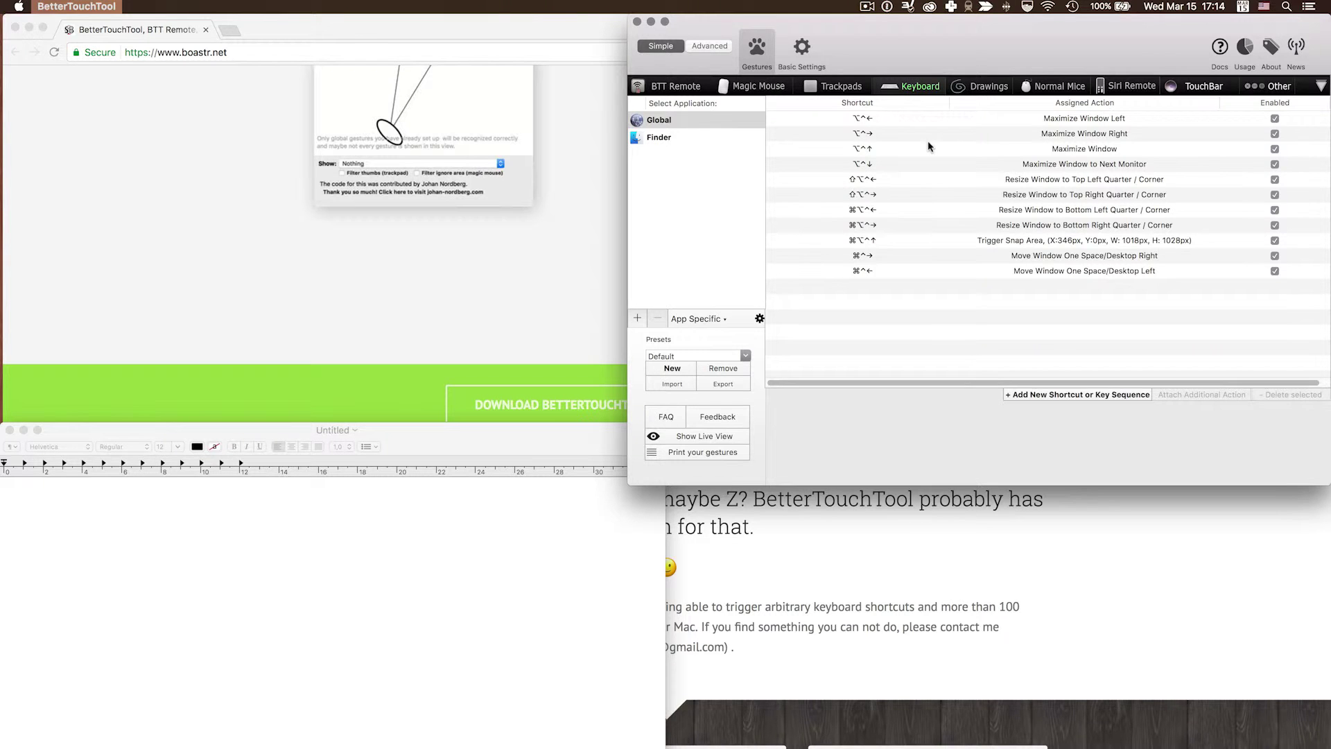
{"action": "left_click", "coordinate": [1002, 138]}
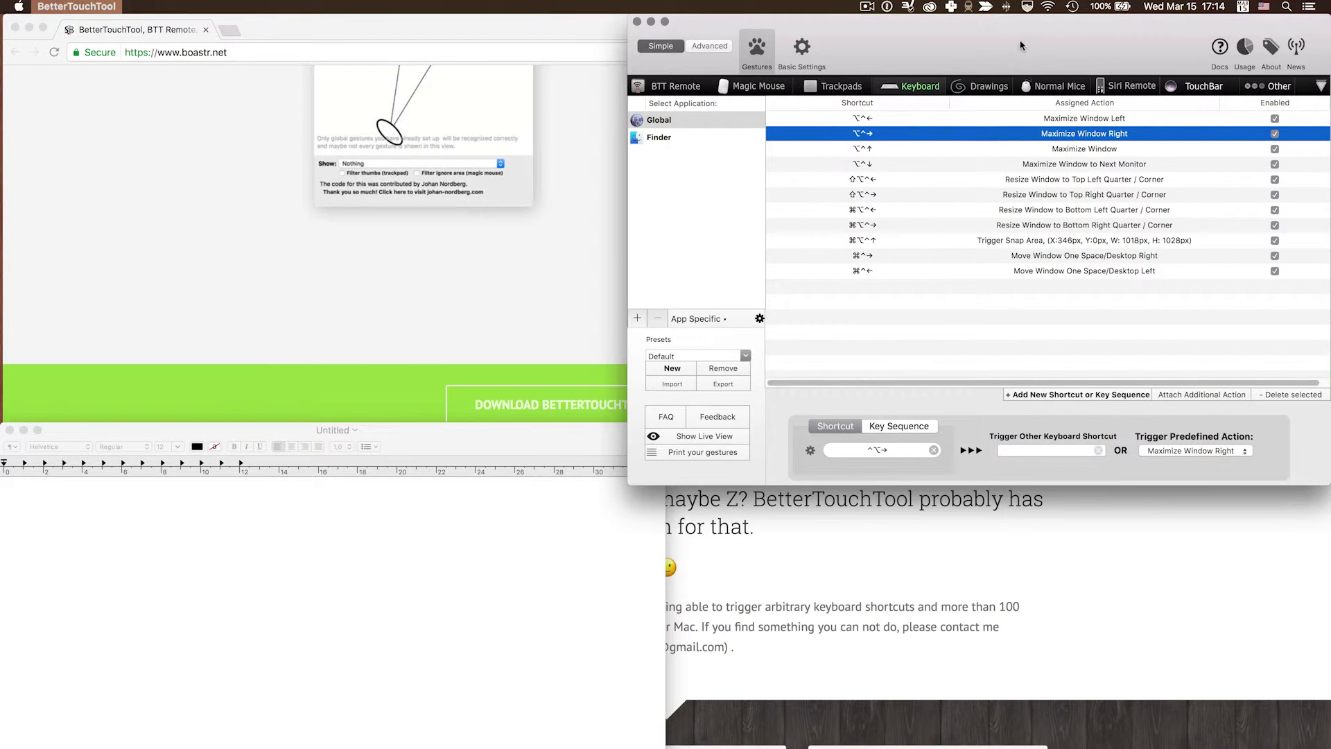
{"action": "key", "text": "ctrl+alt+c"}
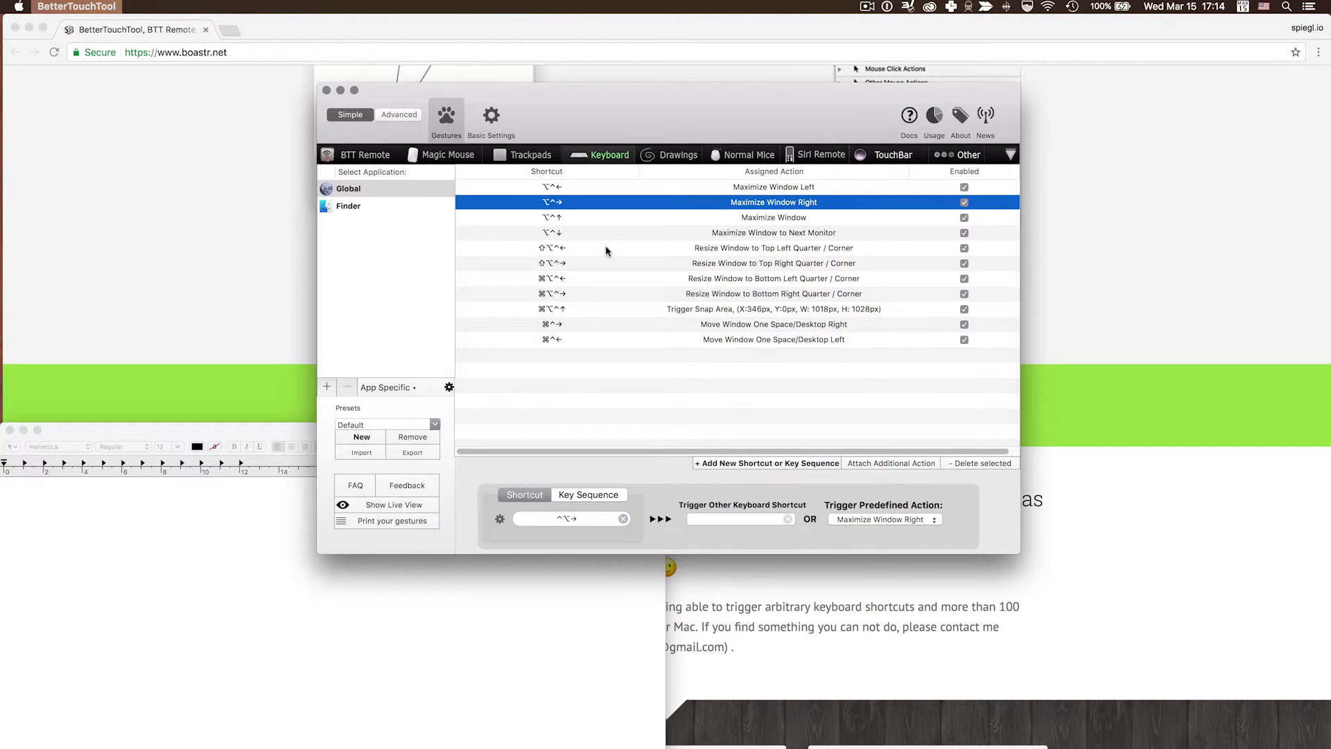
Step: Select Maximize Window Left and flip TextEdit repeatedly between the left and right halves
{"action": "key", "text": "Up"}
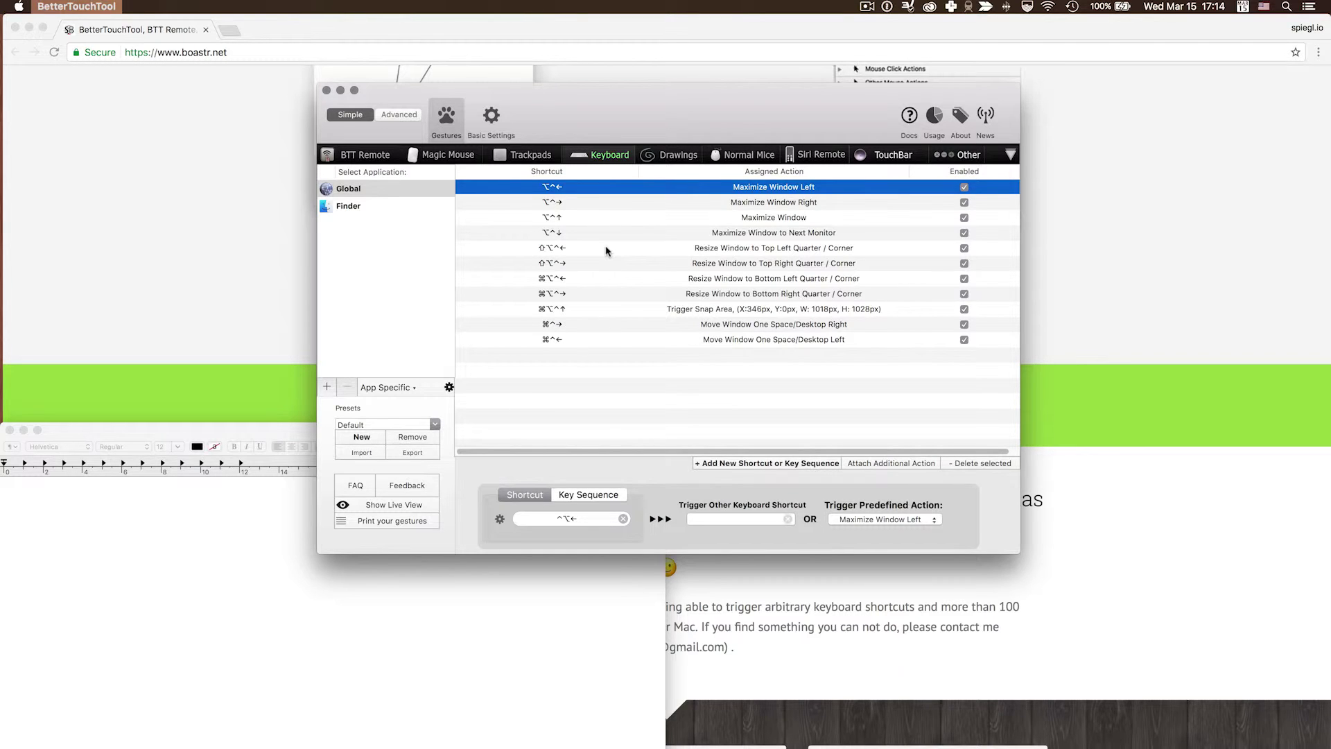
{"action": "left_click", "coordinate": [386, 600]}
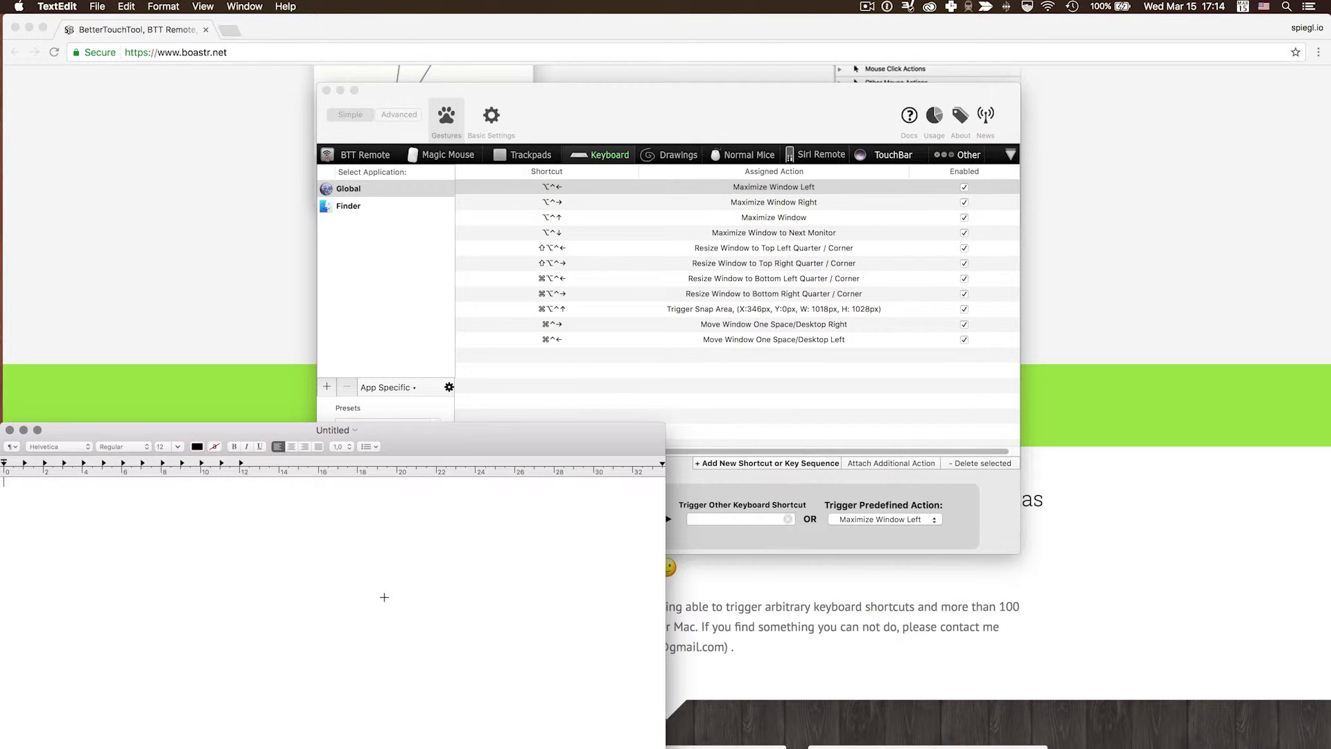
{"action": "key", "text": "ctrl+alt+Left"}
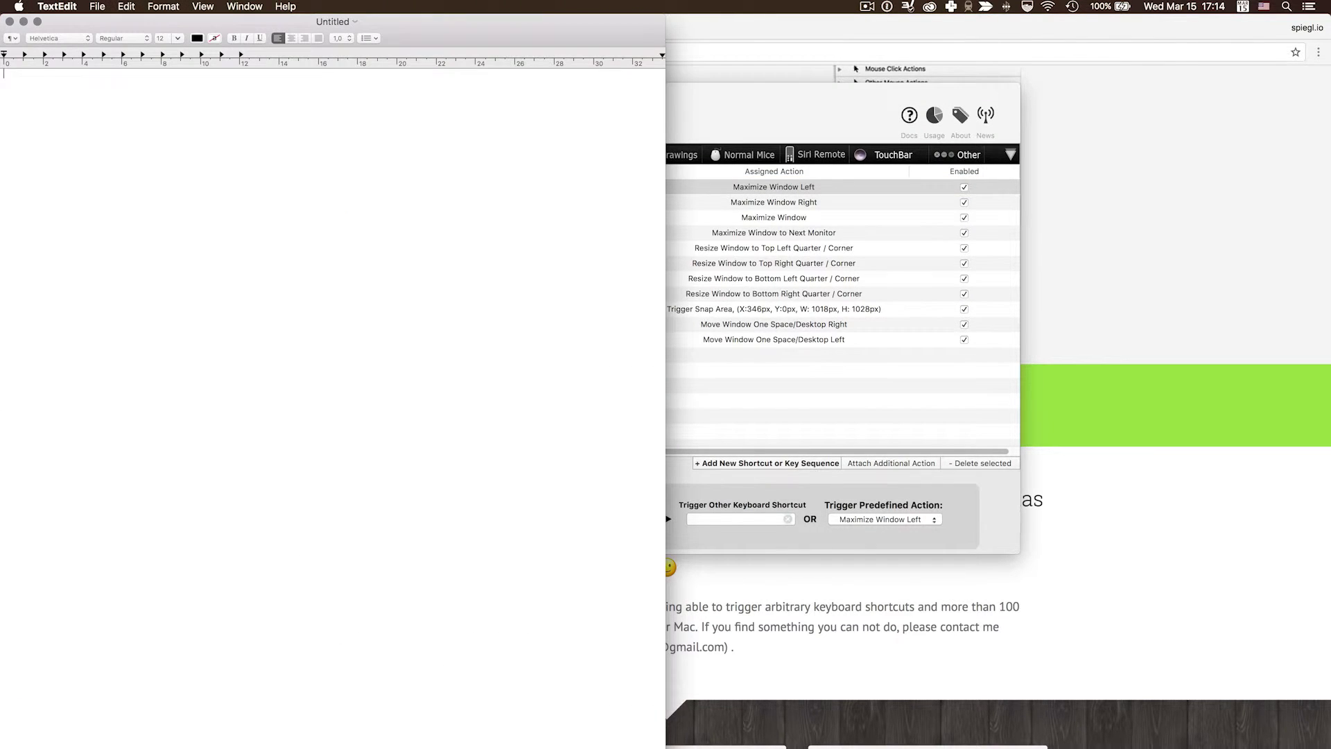
{"action": "key", "text": "ctrl+alt+Right"}
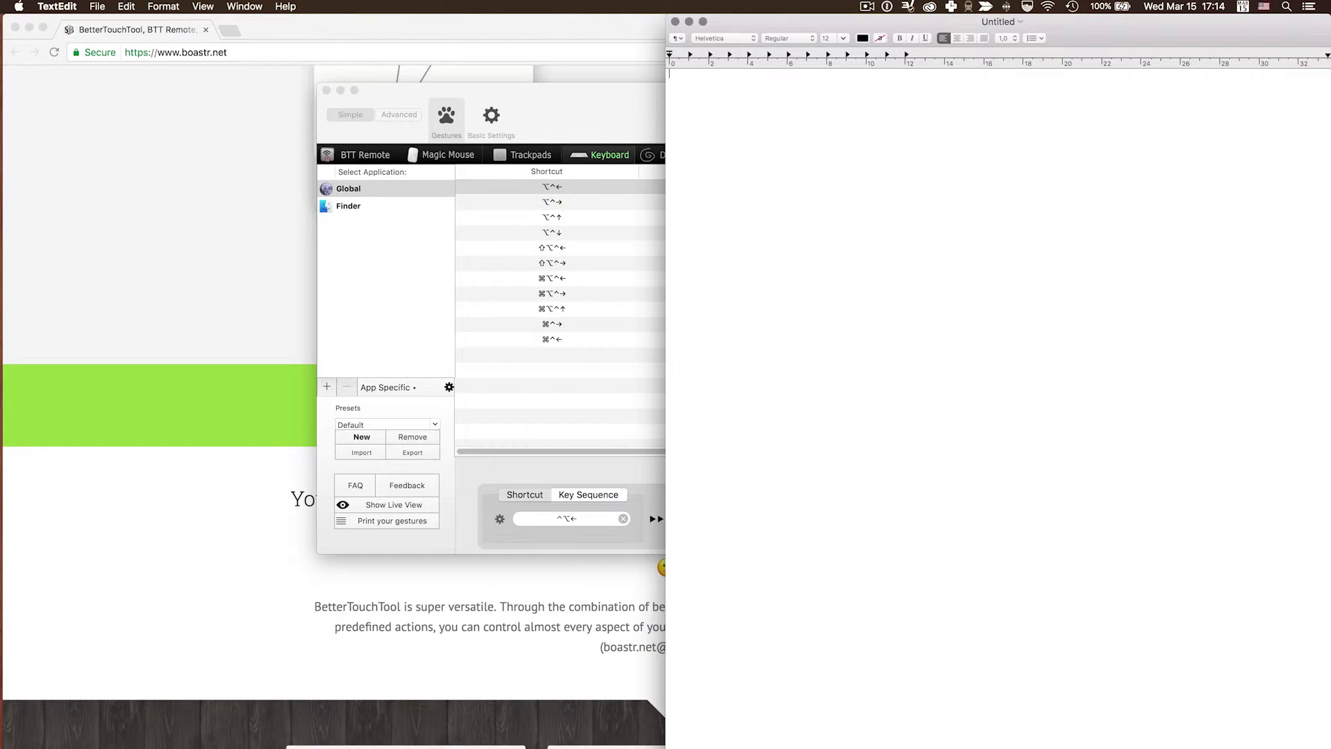
{"action": "key", "text": "ctrl+alt+Left"}
{"action": "key", "text": "ctrl+alt+Right"}
{"action": "key", "text": "ctrl+alt+Left"}
{"action": "key", "text": "ctrl+alt+Right"}
{"action": "key", "text": "ctrl+alt+Left"}
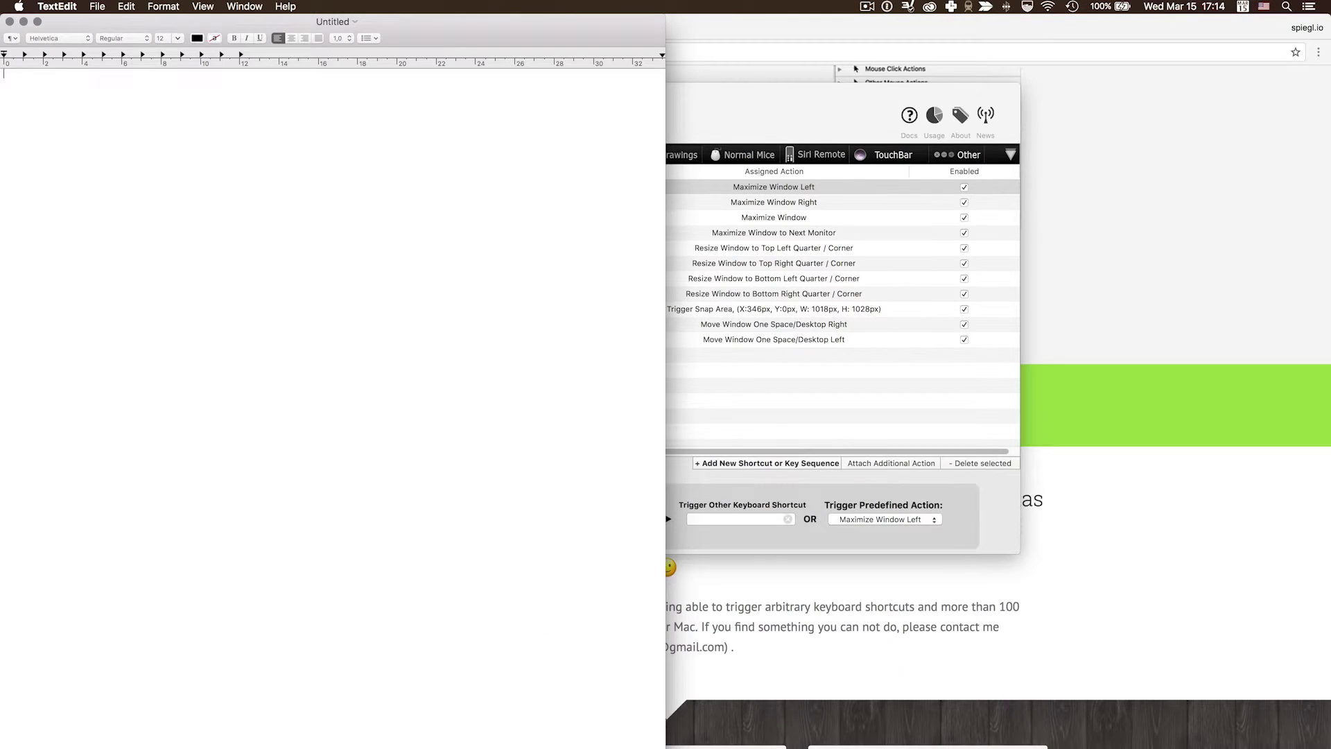
{"action": "key", "text": "ctrl+alt+Right"}
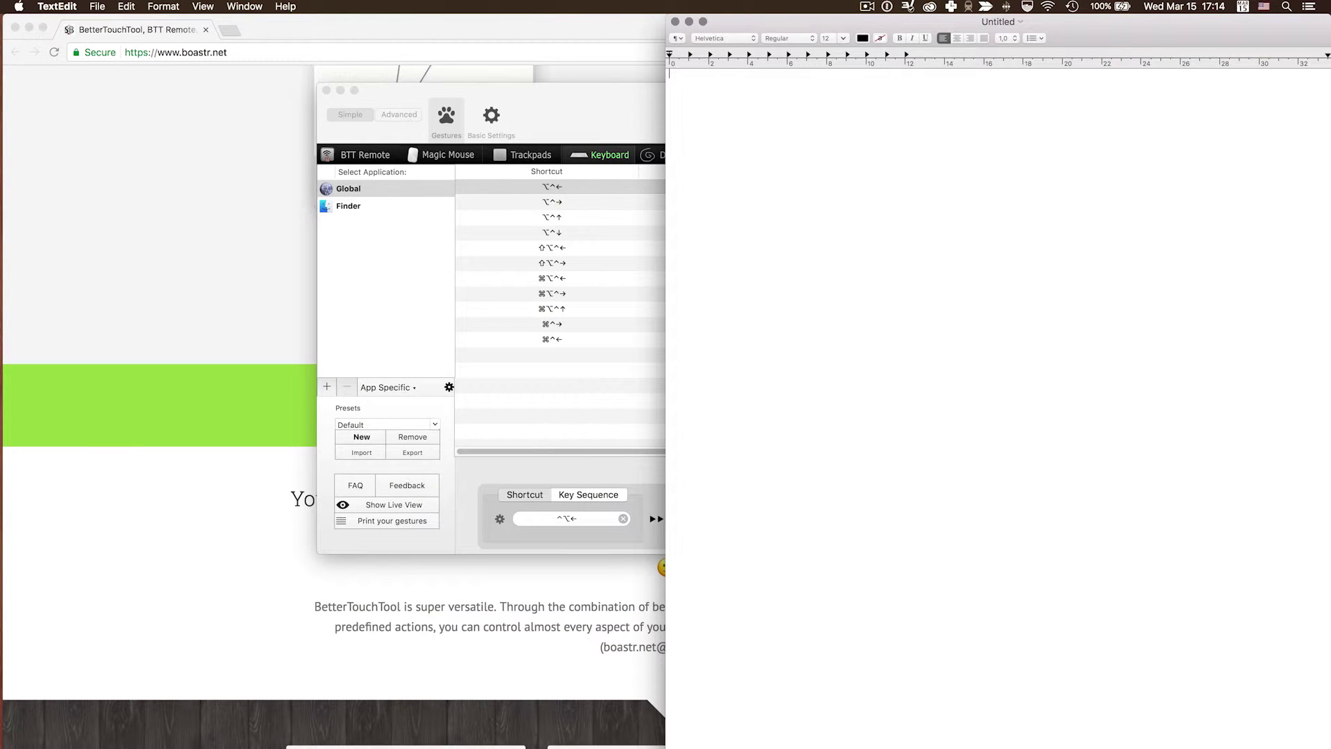
Step: Twice cycle TextEdit through full screen (^⌥↑), the right half, then the left half
{"action": "key", "text": "ctrl+alt+Up"}
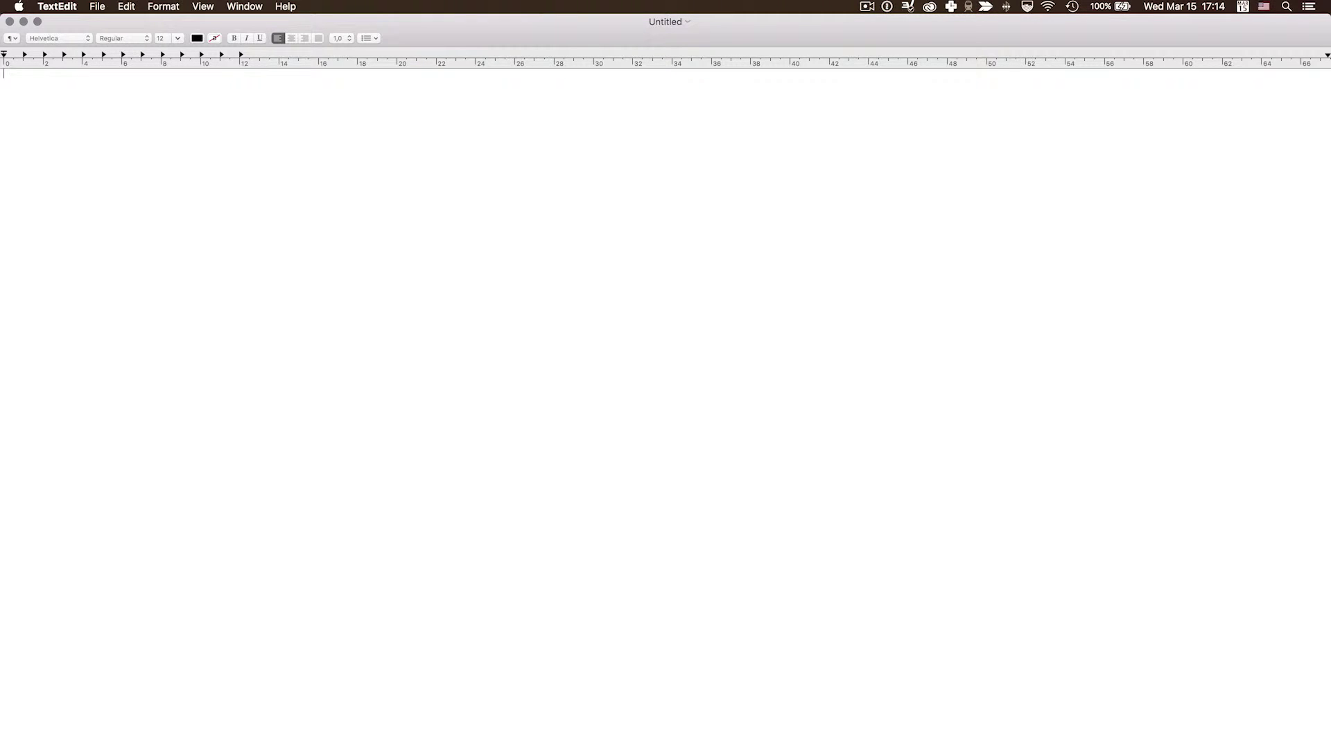
{"action": "key", "text": "ctrl+alt+Right"}
{"action": "key", "text": "ctrl+alt+Left"}
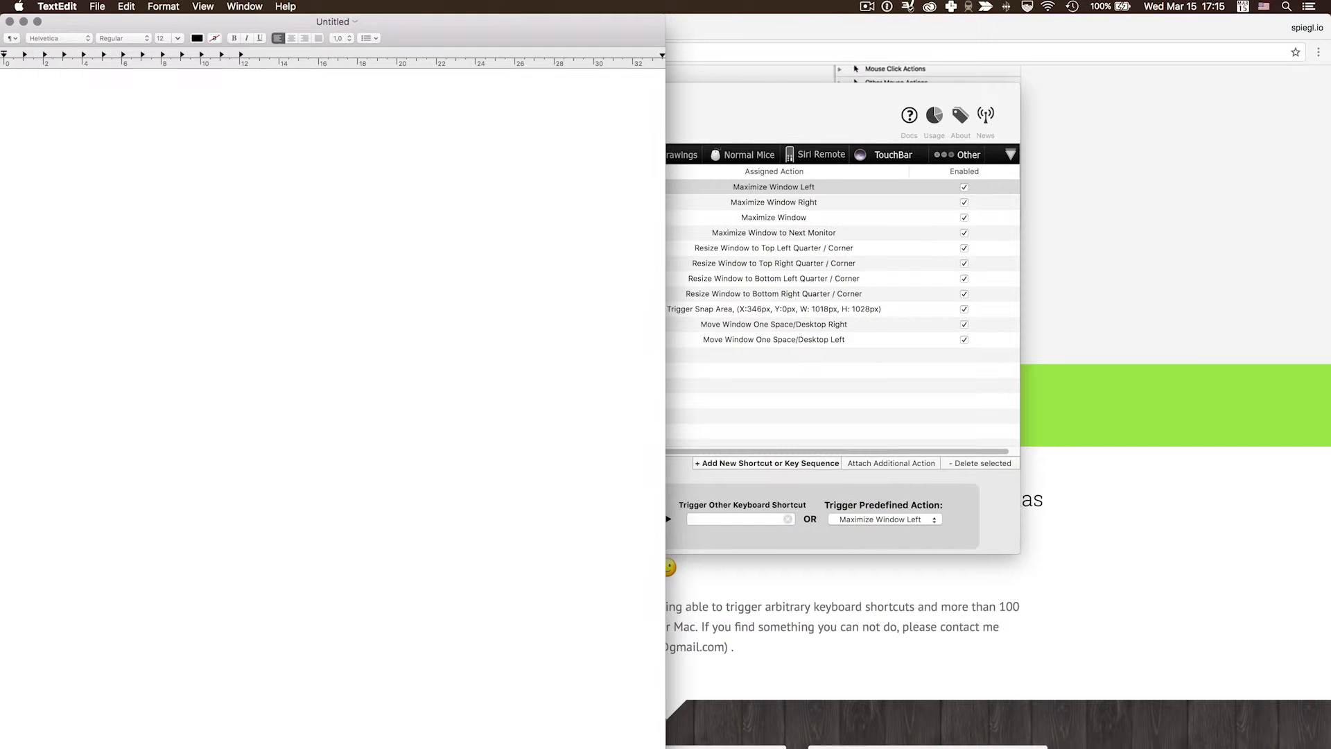
{"action": "key", "text": "ctrl+alt+Up"}
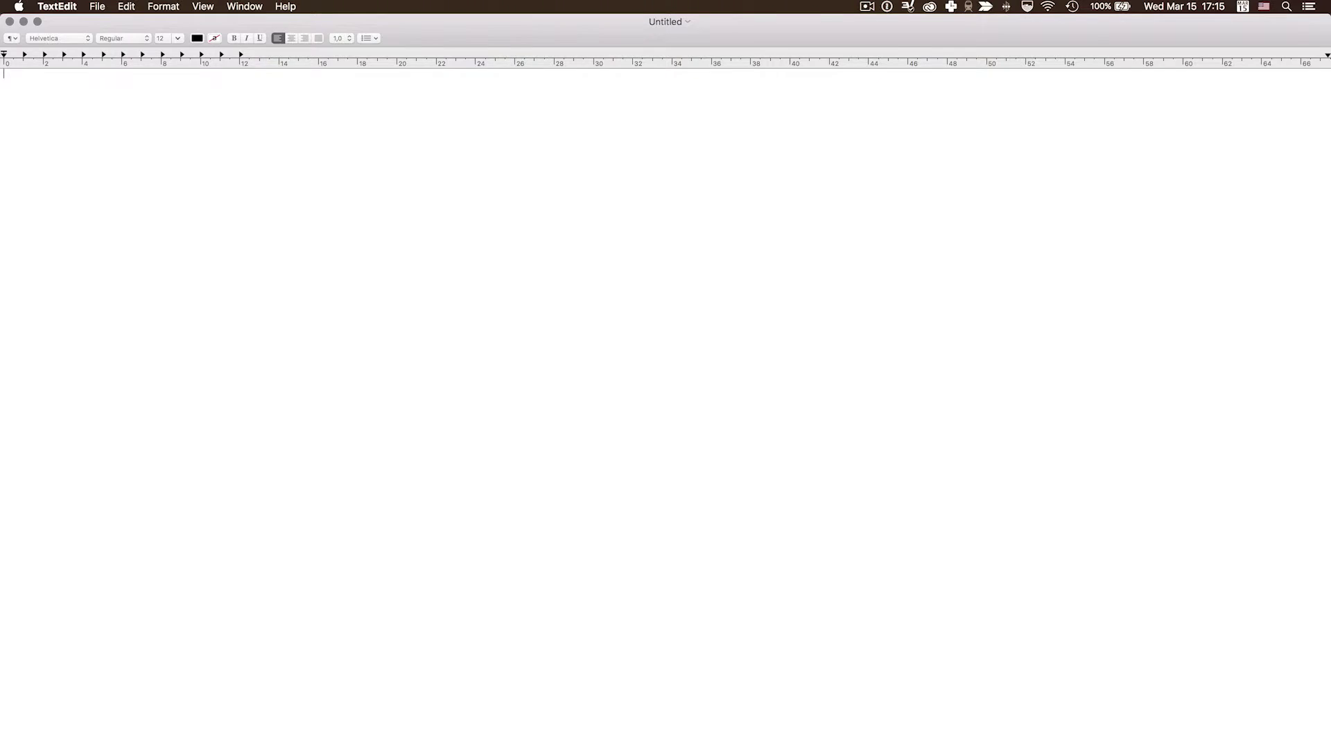
{"action": "key", "text": "ctrl+alt+Right"}
{"action": "key", "text": "ctrl+alt+Left"}
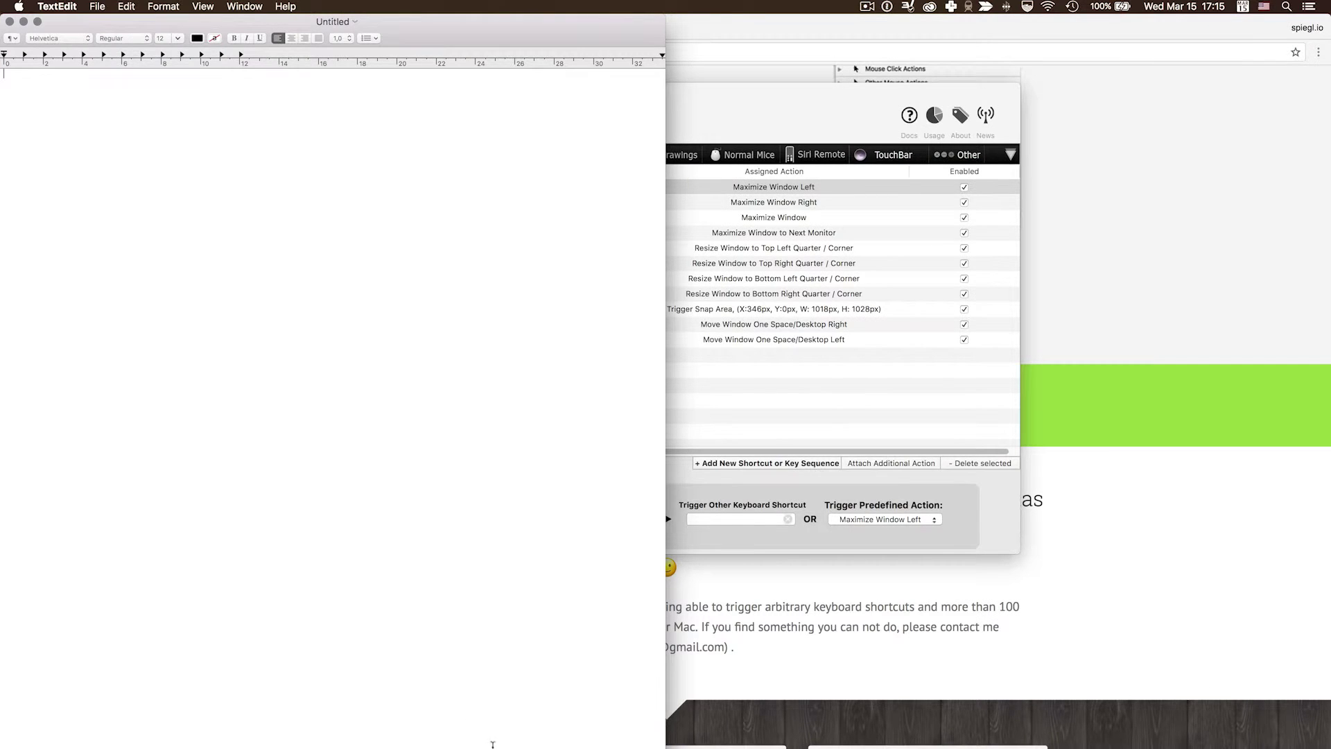
Step: Snap Chrome to the right half beside TextEdit on the left, then reactivate TextEdit
{"action": "left_click", "coordinate": [1150, 496]}
{"action": "key", "text": "ctrl+alt+Right"}
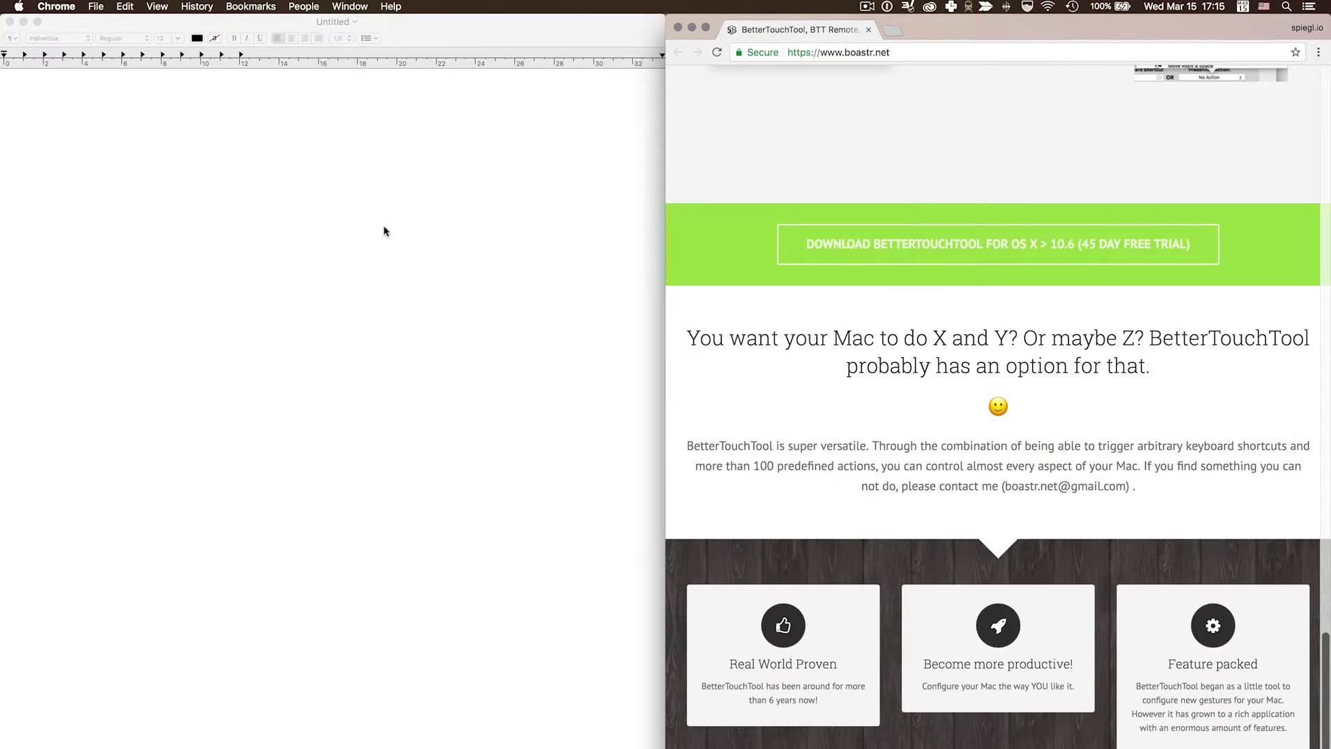
{"action": "left_click", "coordinate": [300, 184]}
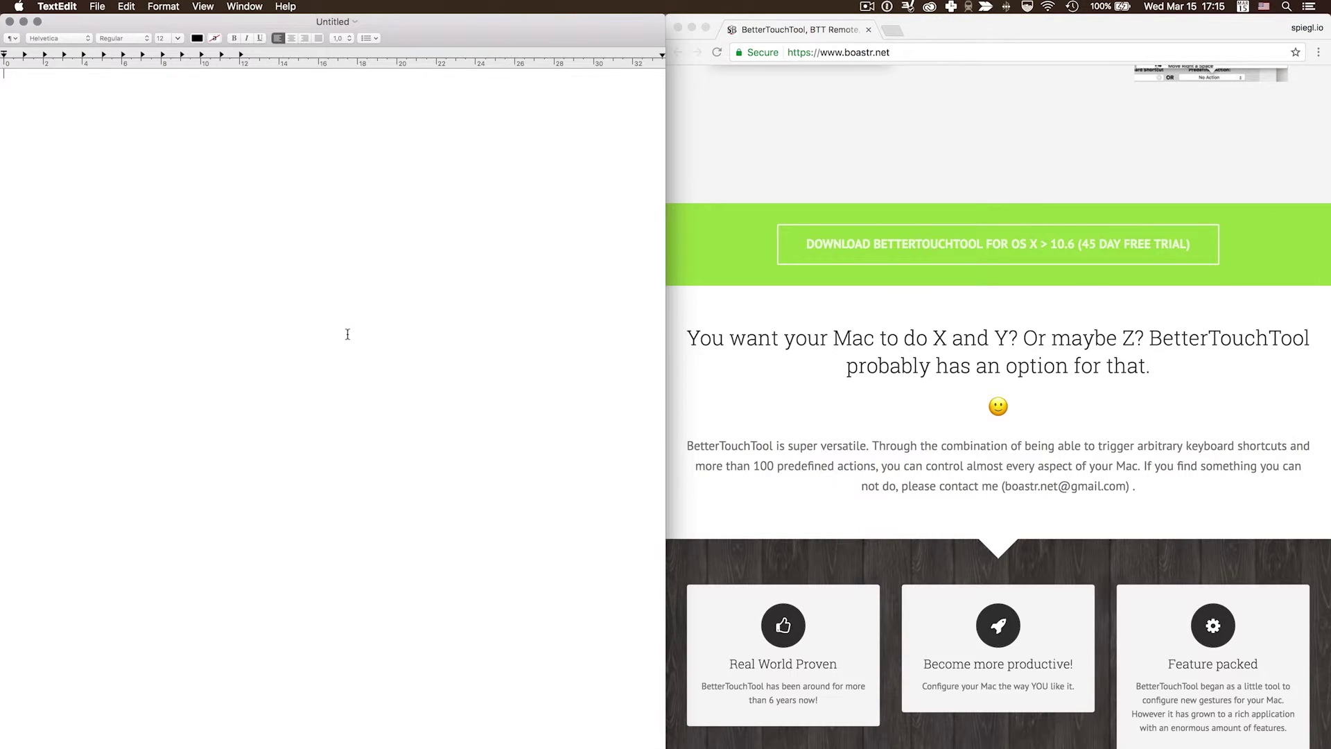
{"action": "key", "text": "ctrl+Up"}
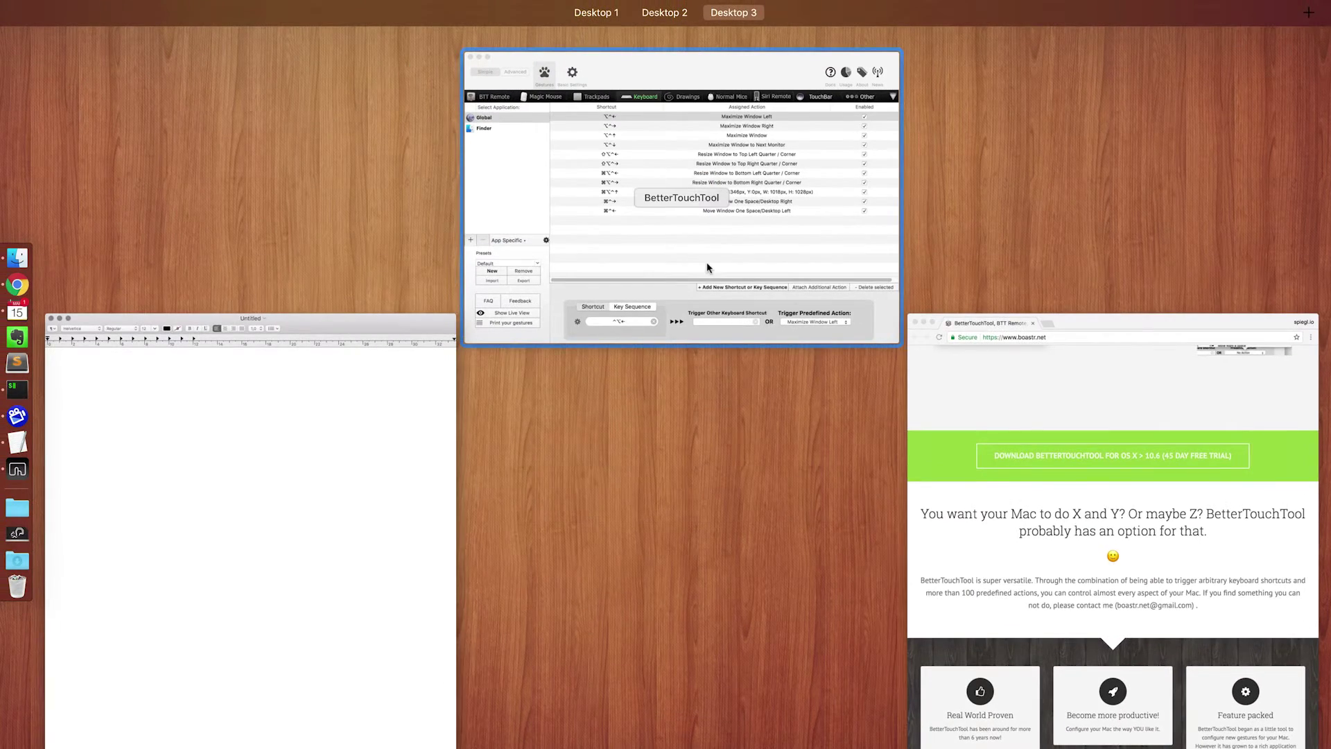
Step: Snap TextEdit into the bottom-left, bottom-right, top-left and top-right quarters with ⌘⌥^←/→ and ⇧⌥^←/→
{"action": "left_click", "coordinate": [707, 267]}
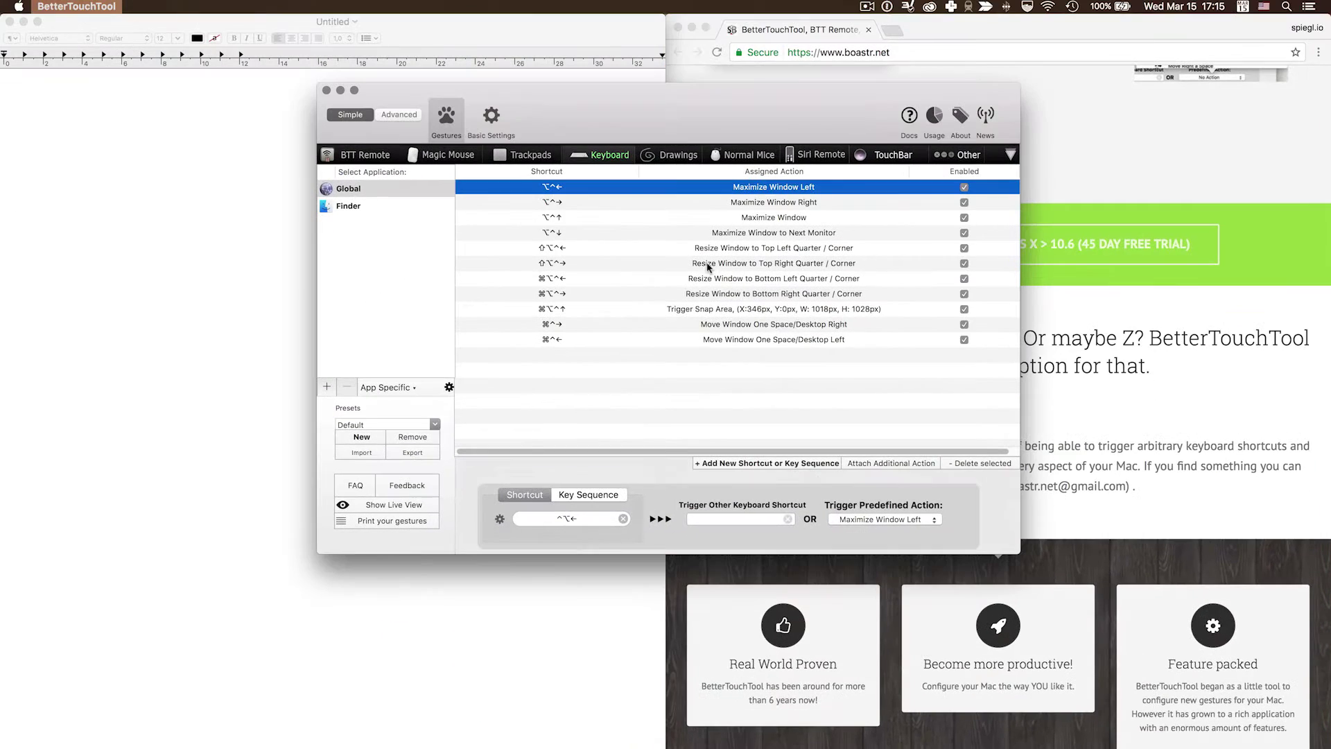
{"action": "left_click", "coordinate": [647, 248]}
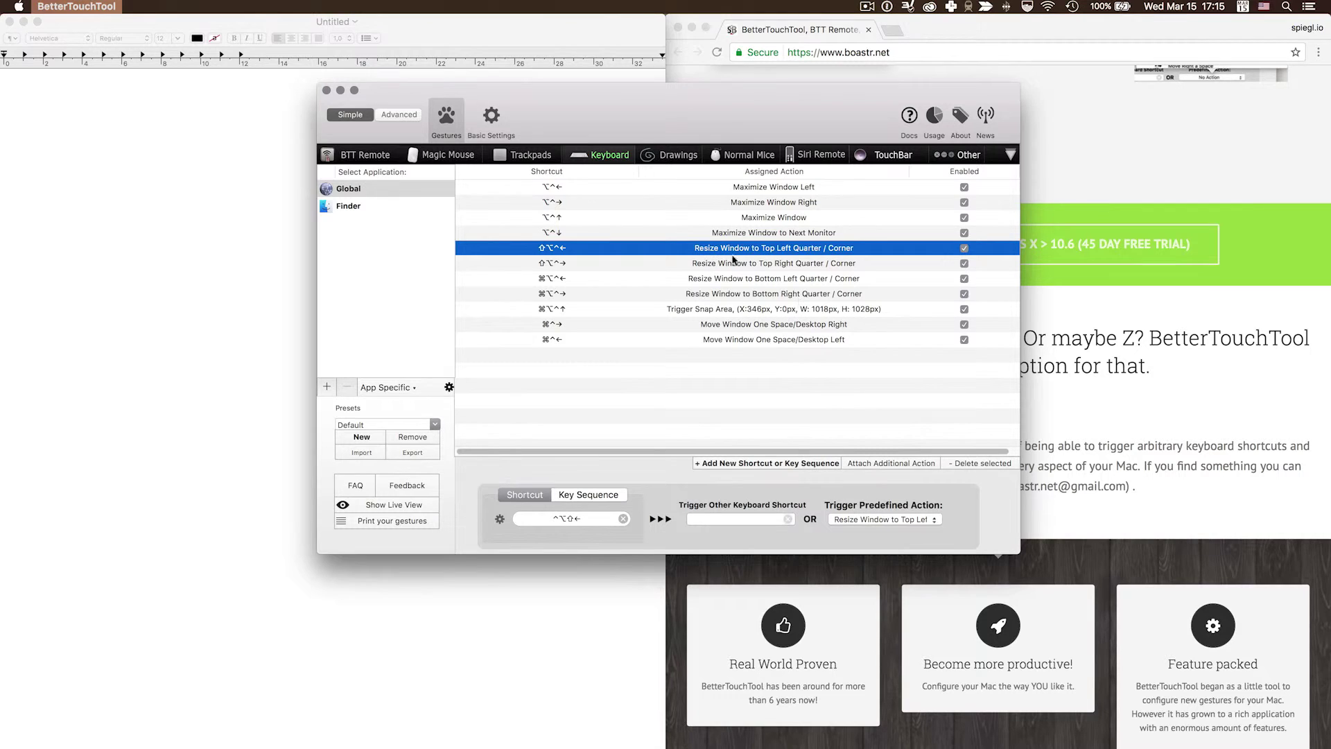
{"action": "left_click", "coordinate": [139, 304]}
{"action": "key", "text": "ctrl+alt+super+Left"}
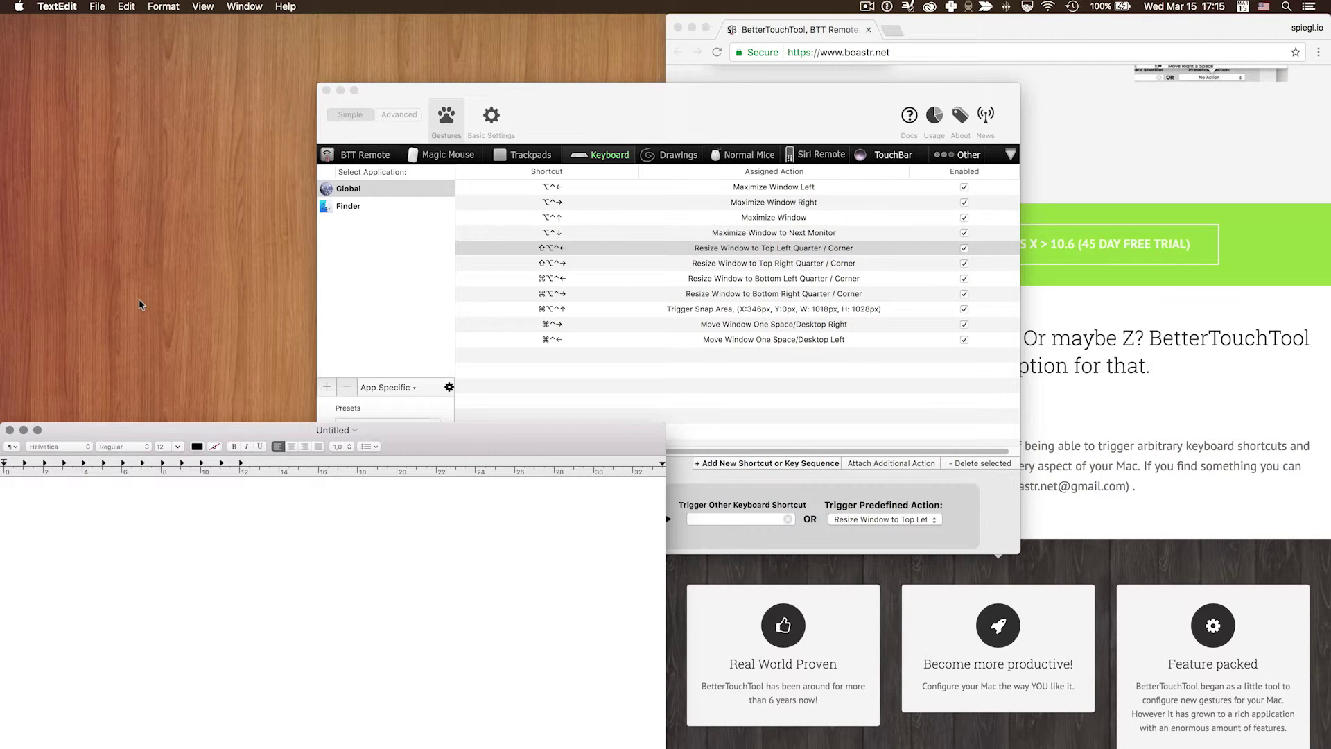
{"action": "key", "text": "ctrl+alt+super+Right"}
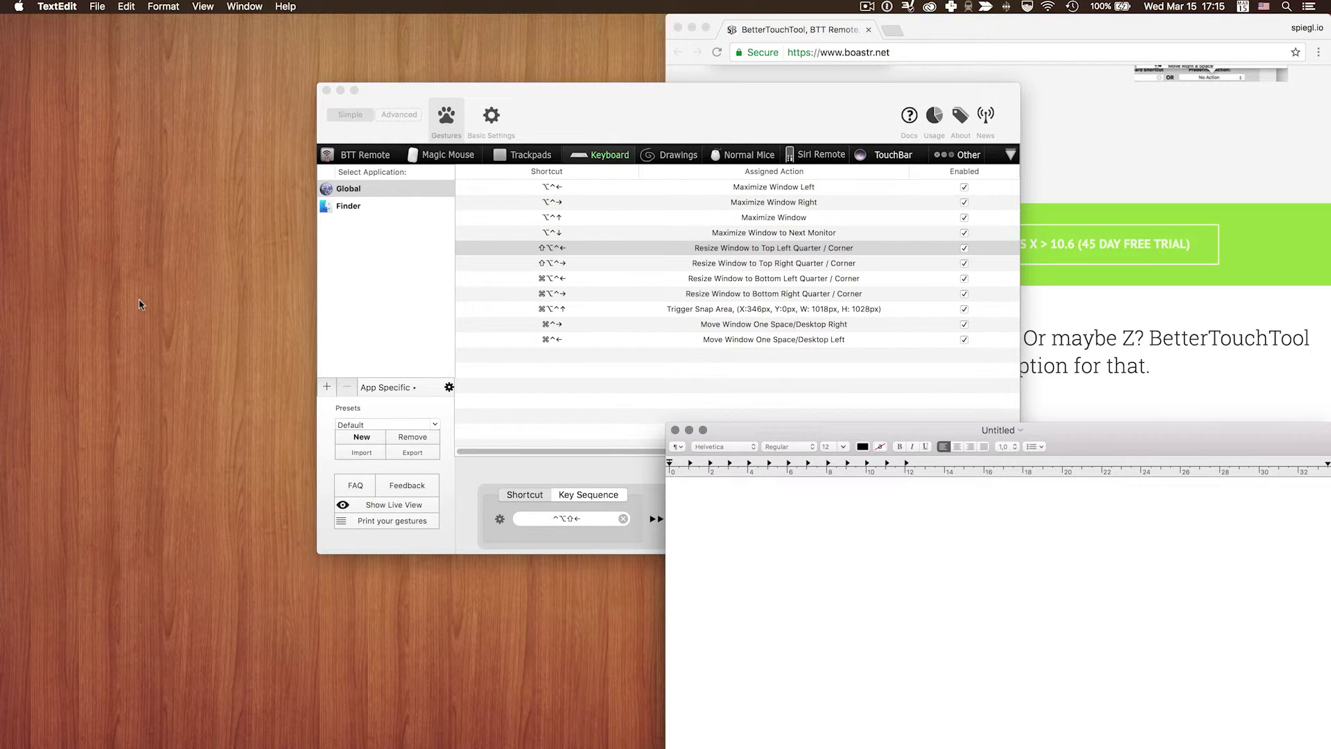
{"action": "key", "text": "ctrl+alt+shift+Left"}
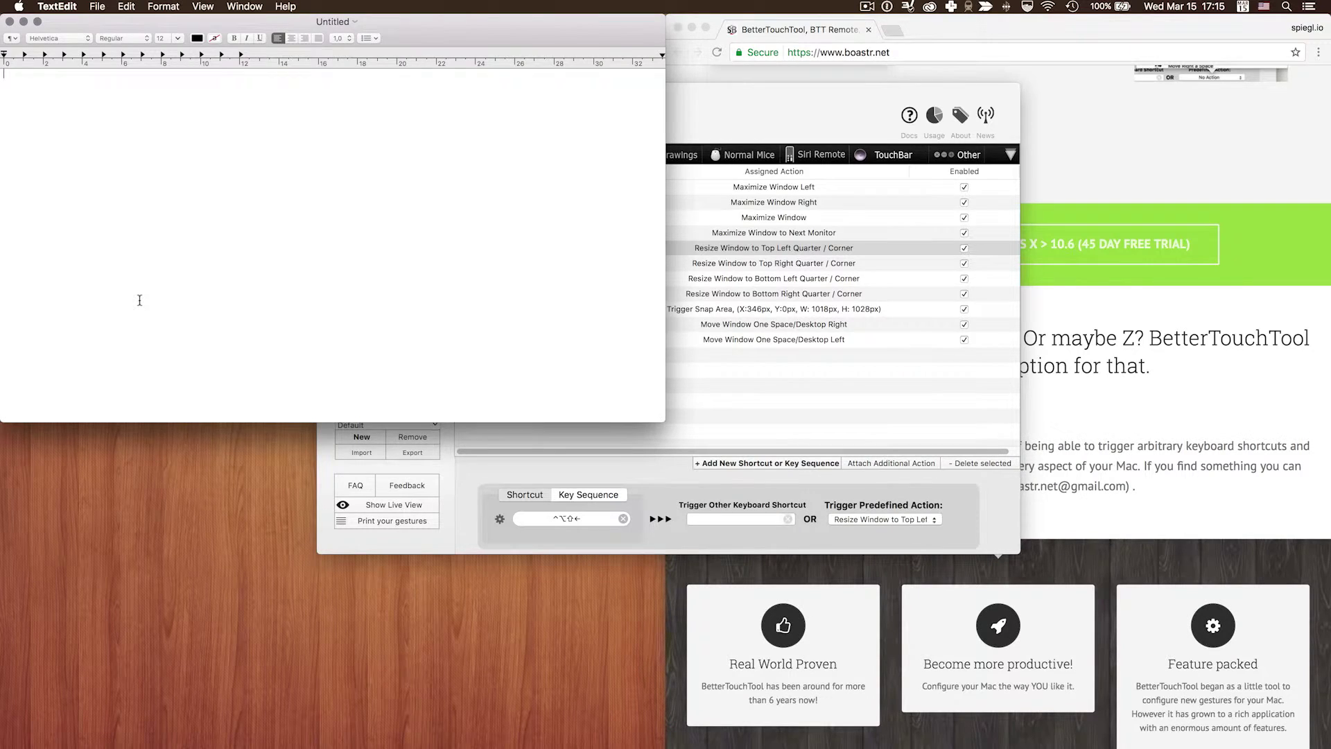
{"action": "key", "text": "ctrl+alt+shift+Right"}
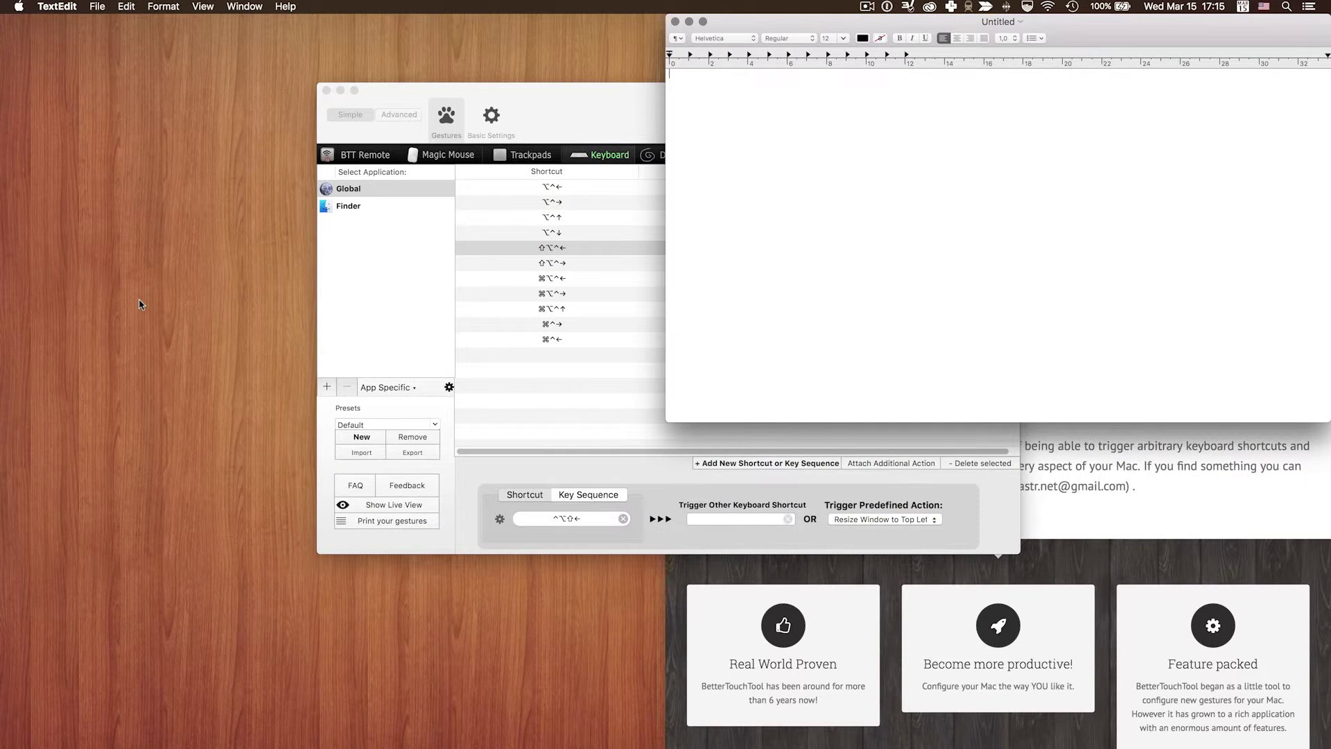
Step: Snap the BetterTouchTool window into the bottom-left, bottom-right, then top-left quarters
{"action": "left_click", "coordinate": [615, 85]}
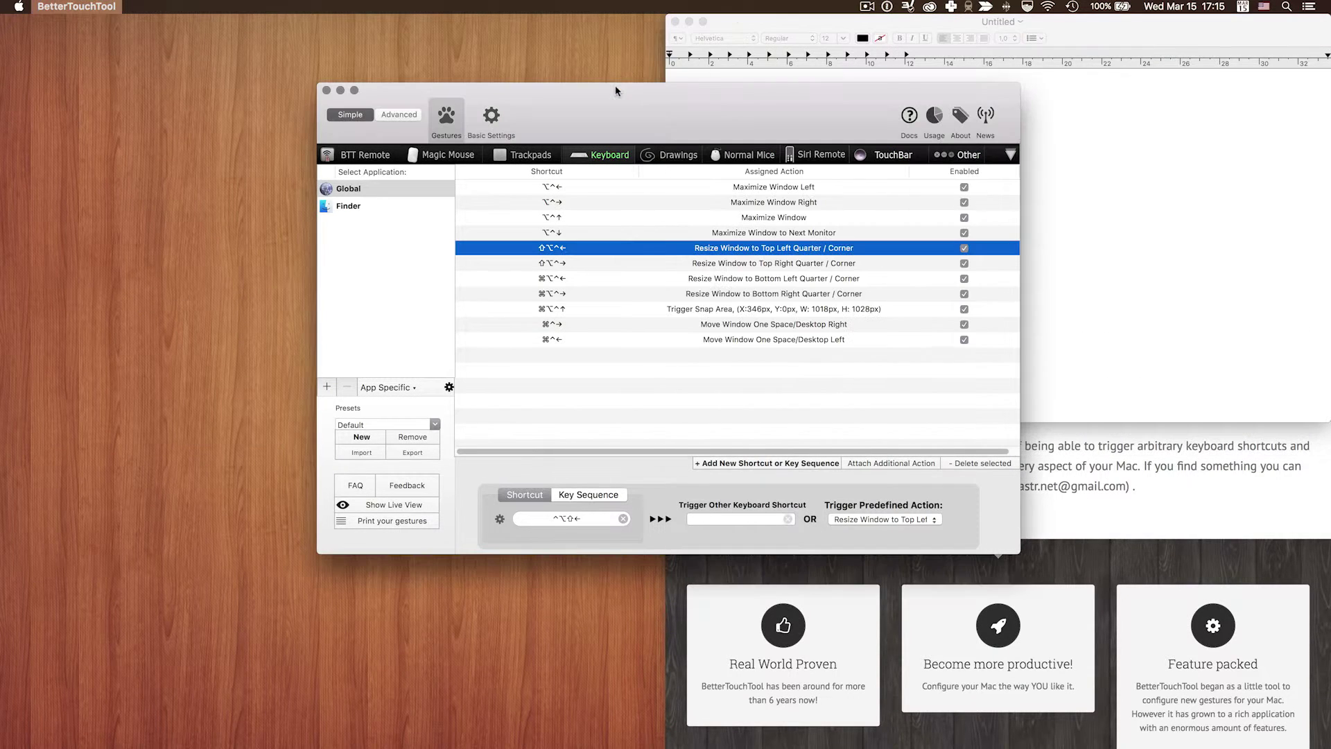
{"action": "left_click", "coordinate": [551, 278]}
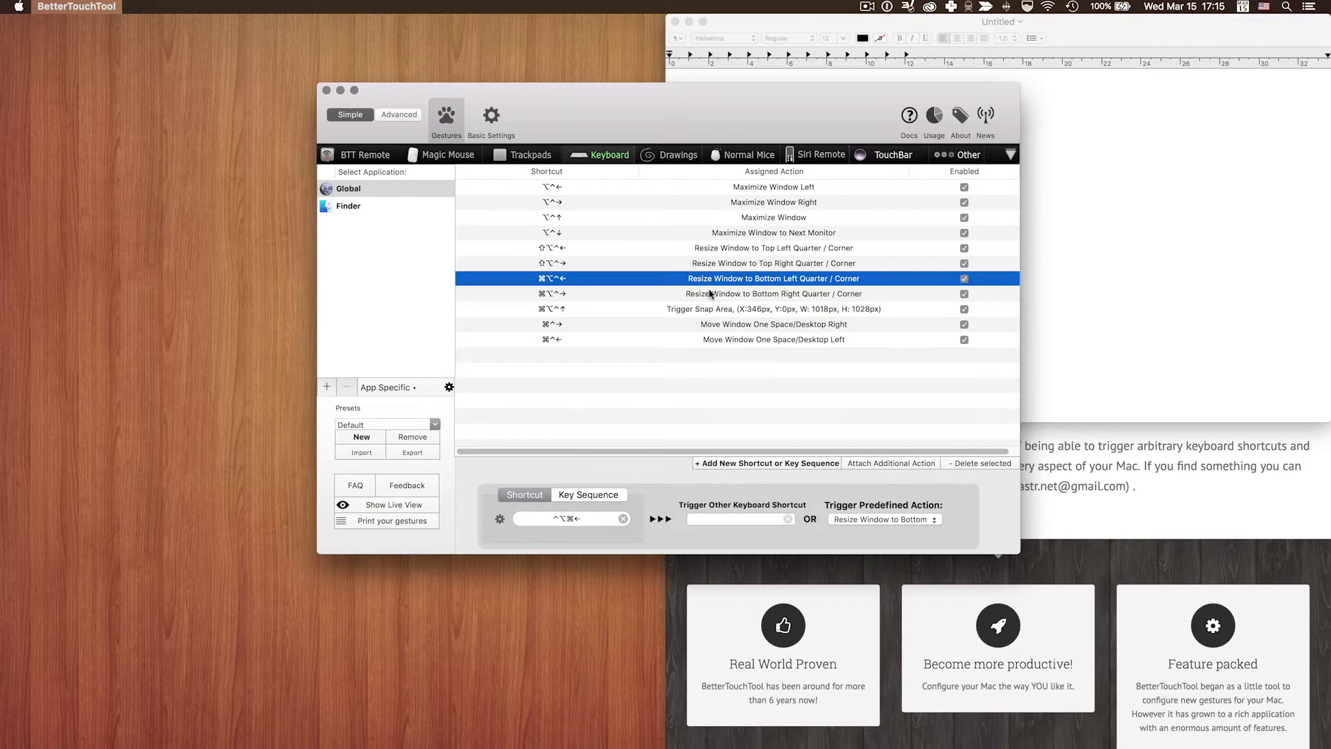
{"action": "key", "text": "ctrl+alt+super+Left"}
{"action": "key", "text": "ctrl+alt+super+Right"}
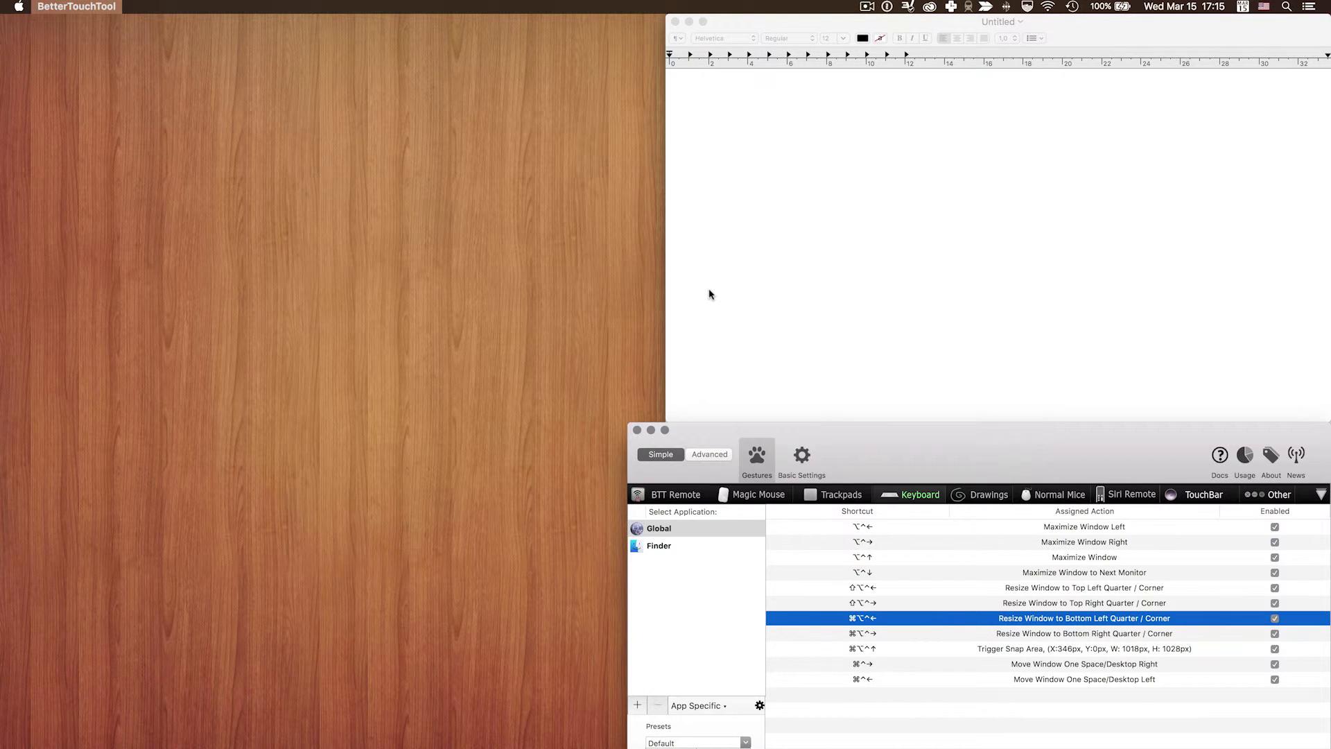
{"action": "key", "text": "ctrl+alt+shift+Left"}
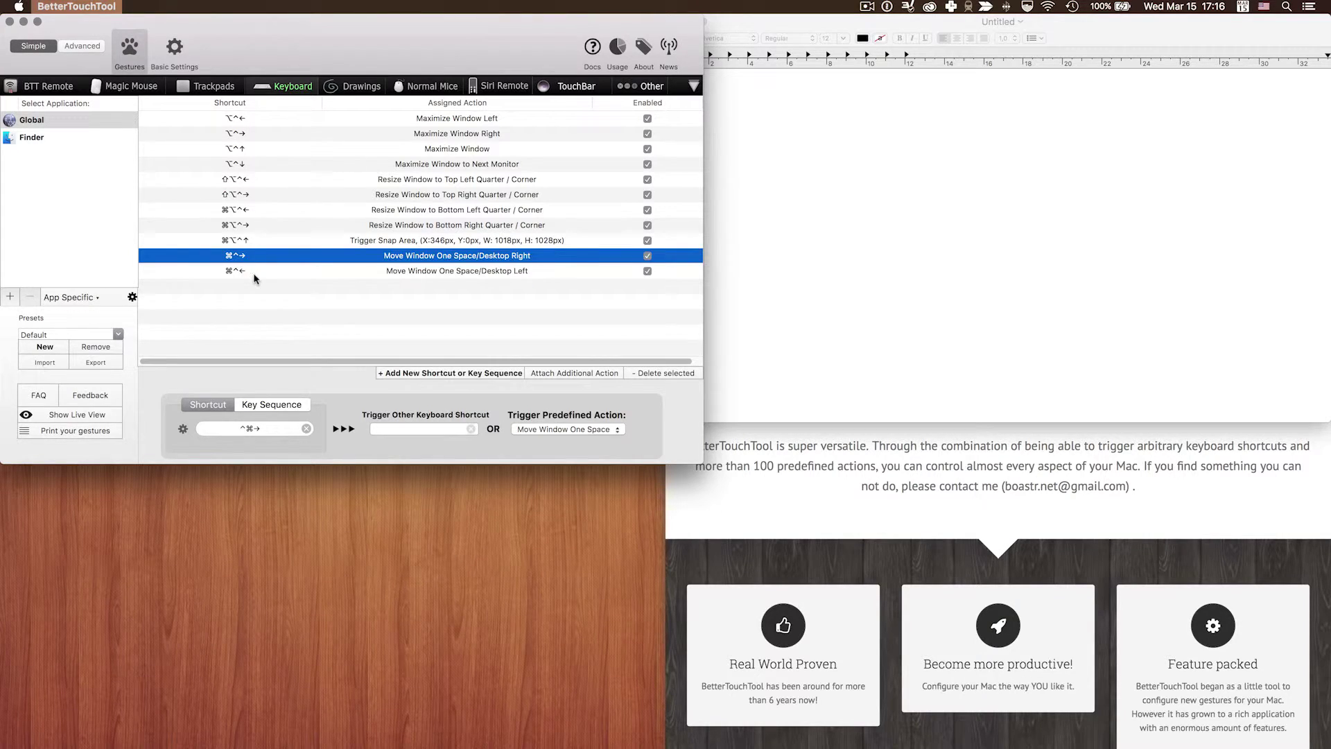
Step: Review the move-one-desktop-left/right and Trigger Snap Area shortcut details
{"action": "left_click", "coordinate": [254, 273]}
{"action": "left_click", "coordinate": [406, 257]}
{"action": "left_click", "coordinate": [418, 272]}
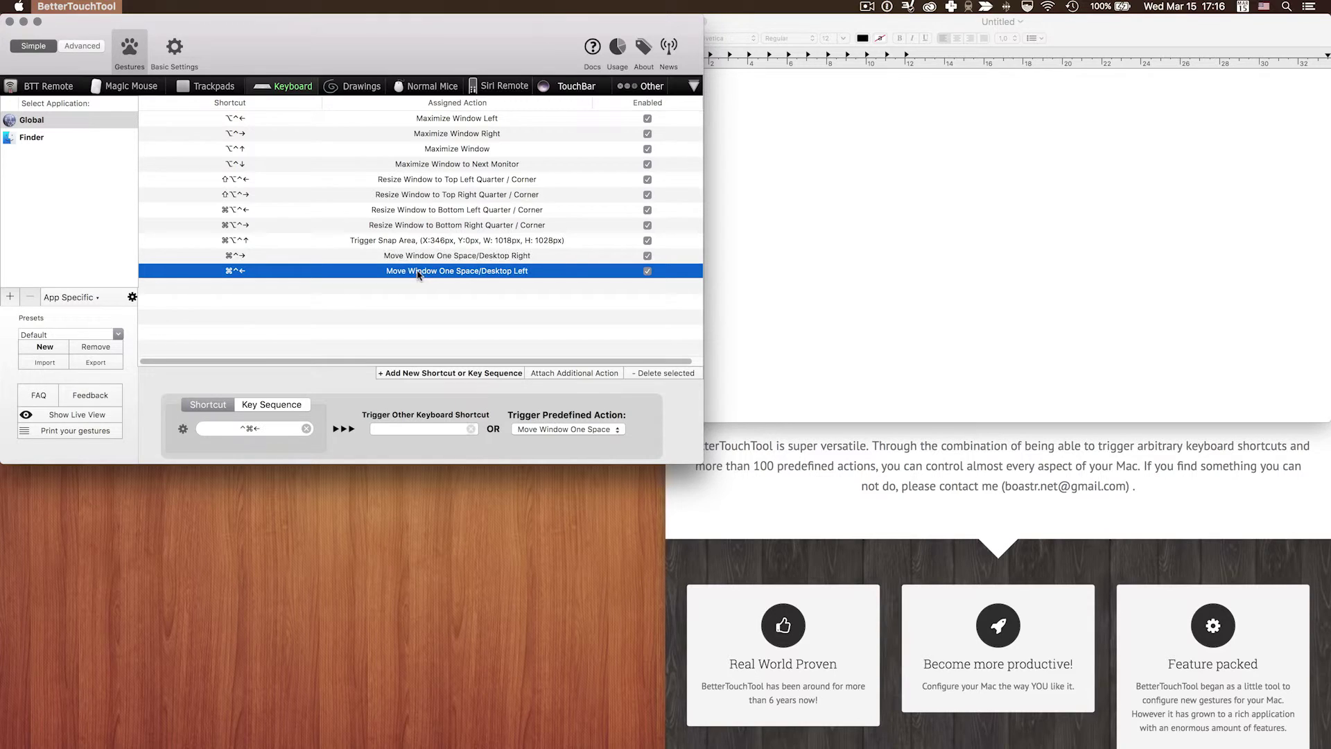
{"action": "left_click", "coordinate": [407, 243]}
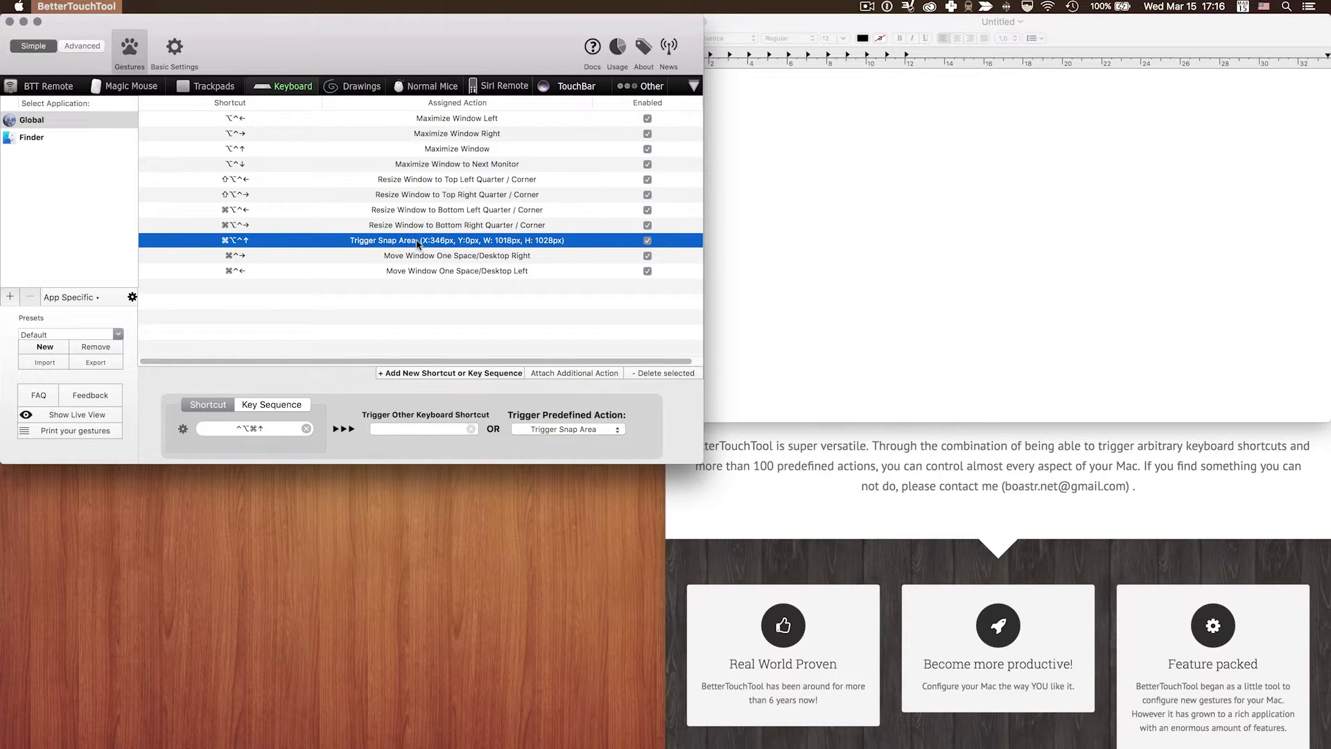
Step: Snap TextEdit to the left snap area, maximize it, then return it to the left half
{"action": "left_click", "coordinate": [957, 306]}
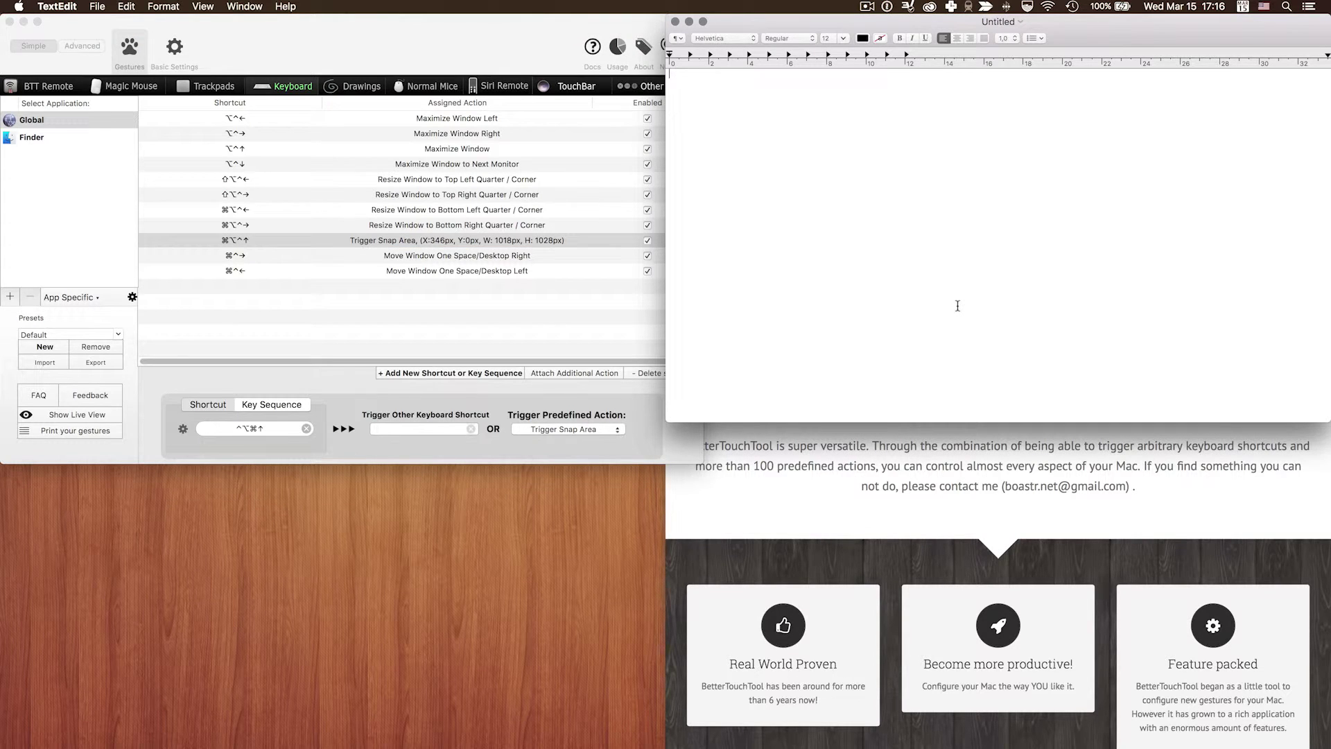
{"action": "key", "text": "ctrl+alt+Left"}
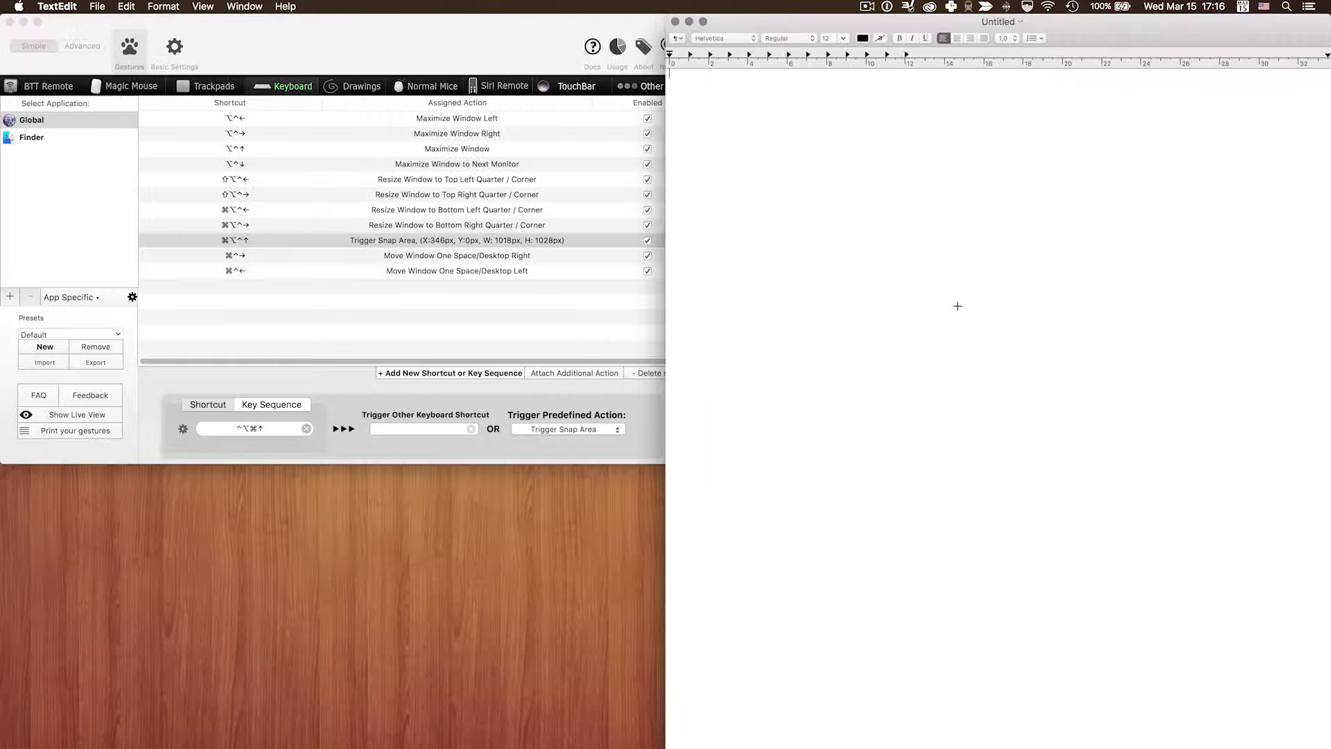
{"action": "key", "text": "ctrl+alt+Up"}
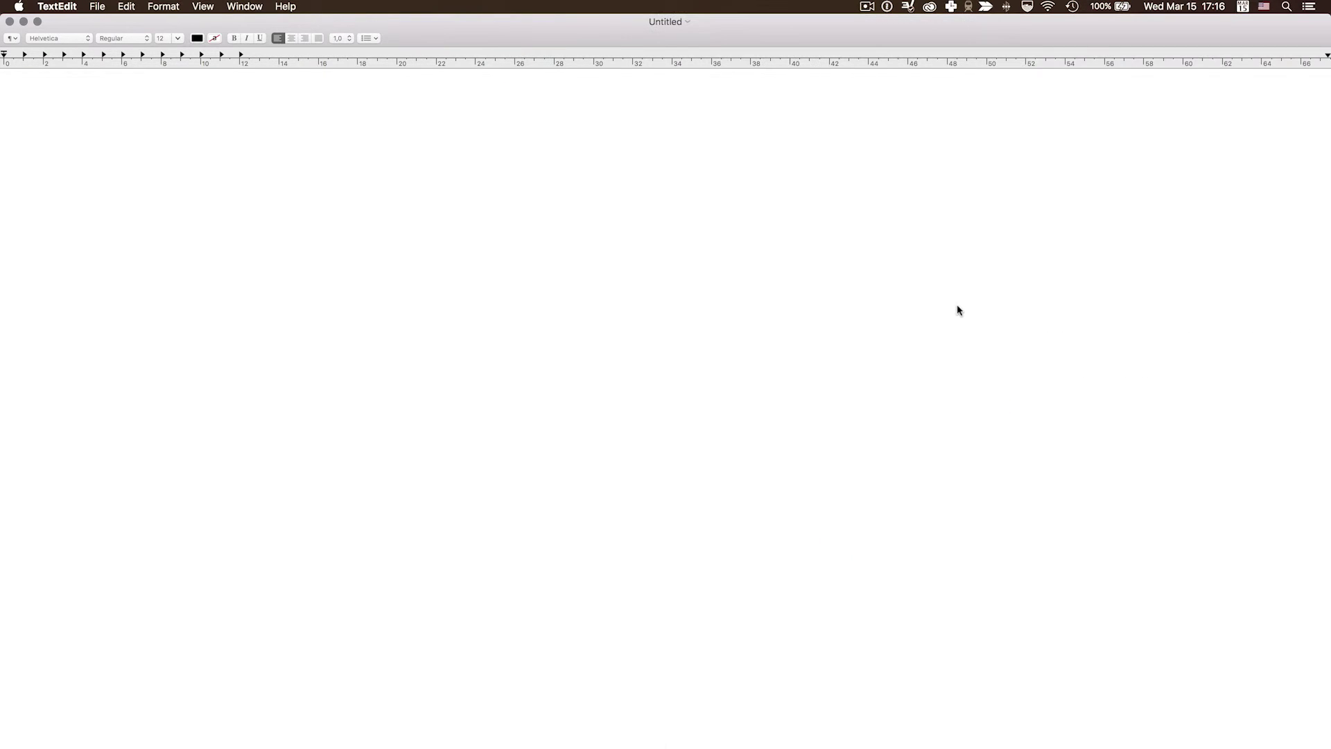
{"action": "key", "text": "ctrl+alt+Left"}
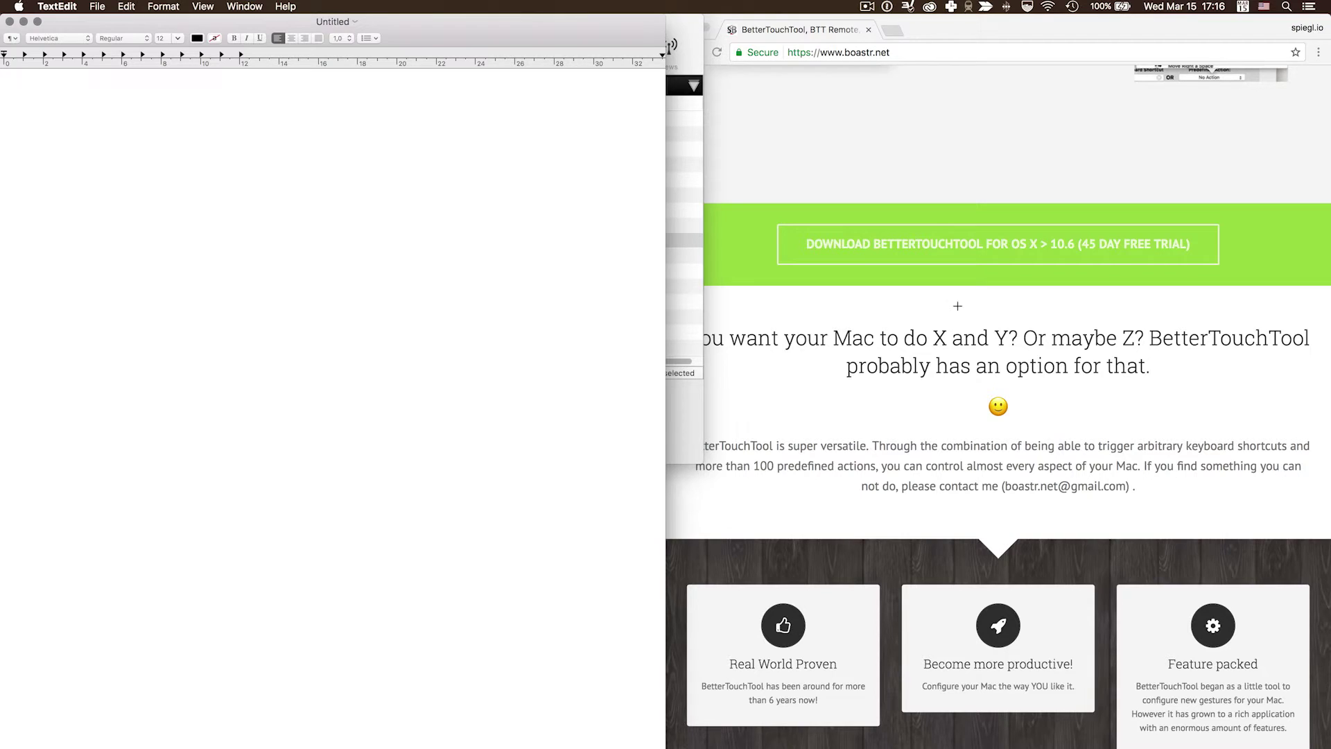
Step: Raise the trackpad speed from 8 to 11.29 in BetterTouchTool's Basic Settings
{"action": "left_click", "coordinate": [877, 352]}
{"action": "key", "text": "ctrl+Up"}
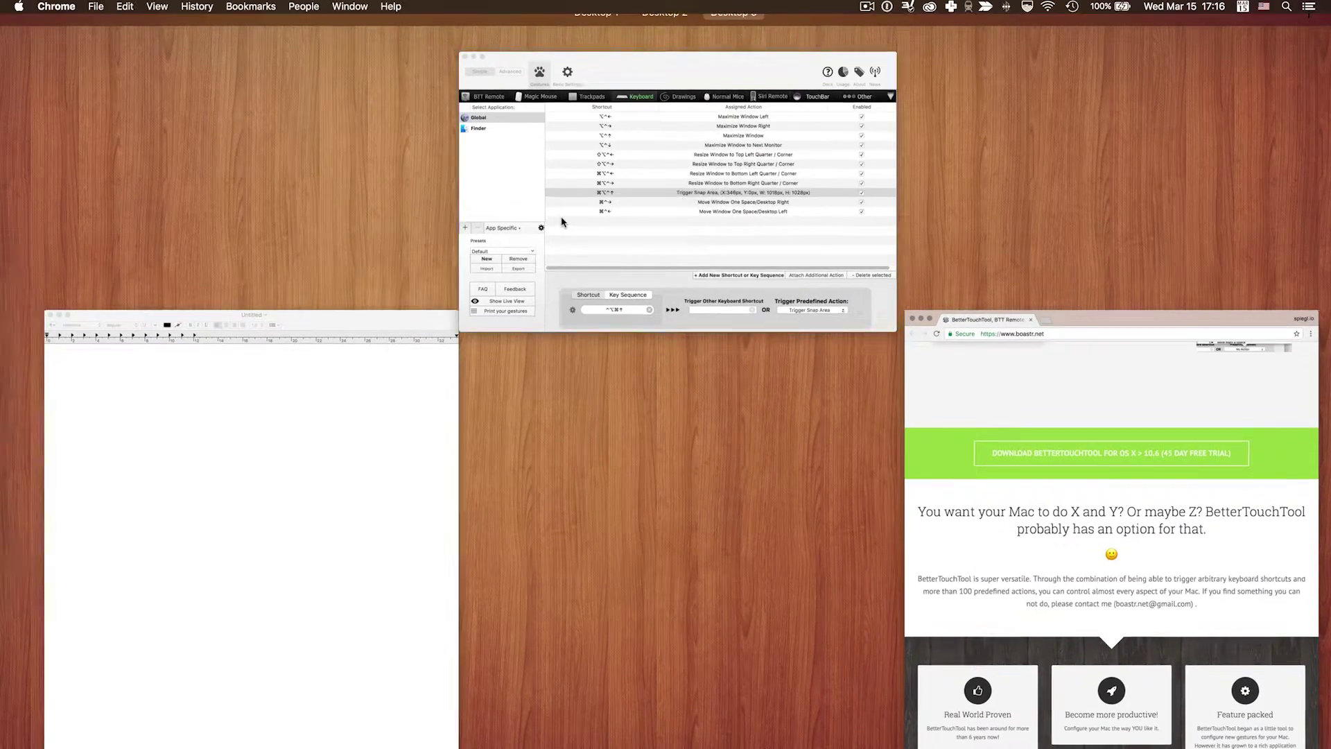
{"action": "left_click", "coordinate": [562, 222]}
{"action": "left_click", "coordinate": [174, 50]}
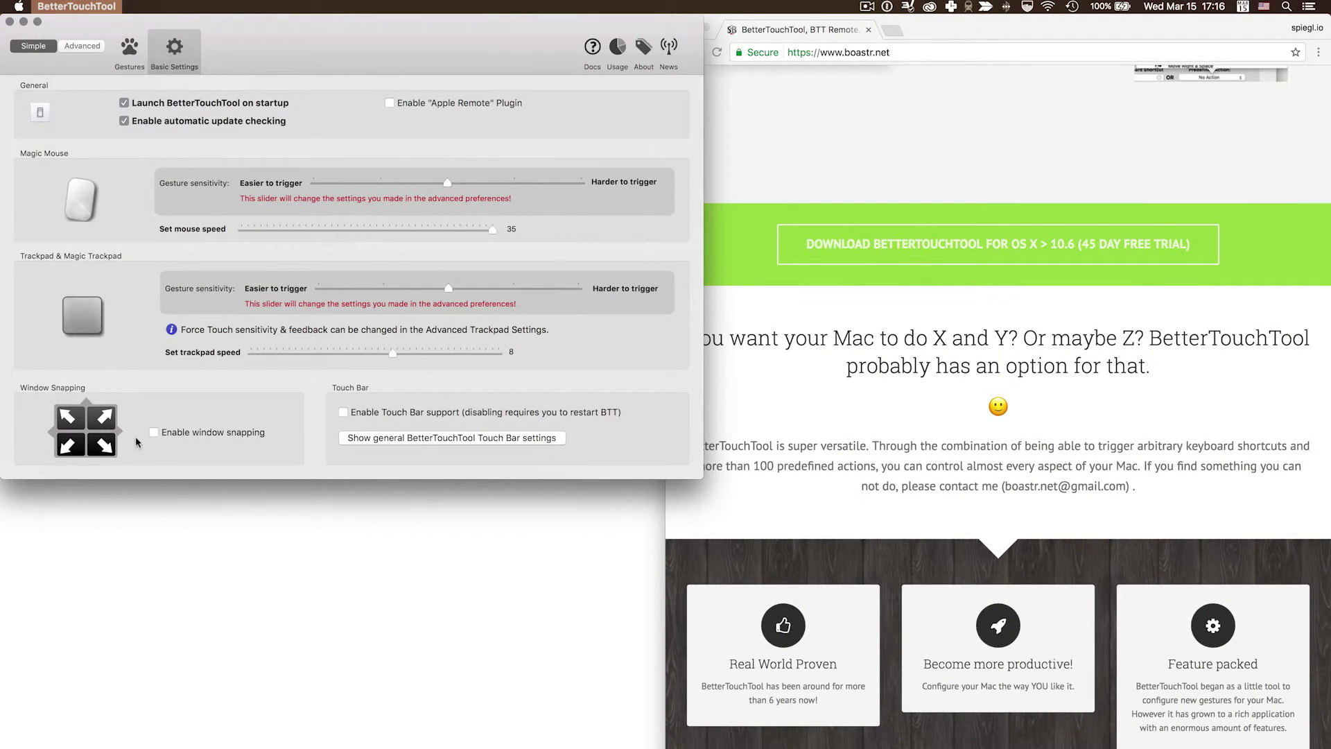
{"action": "left_click_drag", "start_coordinate": [393, 353], "coordinate": [450, 355]}
{"action": "mouse_move", "coordinate": [429, 357]}
{"action": "left_mouse_down"}
{"action": "mouse_move", "coordinate": [443, 354]}
{"action": "mouse_move", "coordinate": [412, 355]}
{"action": "left_mouse_up"}
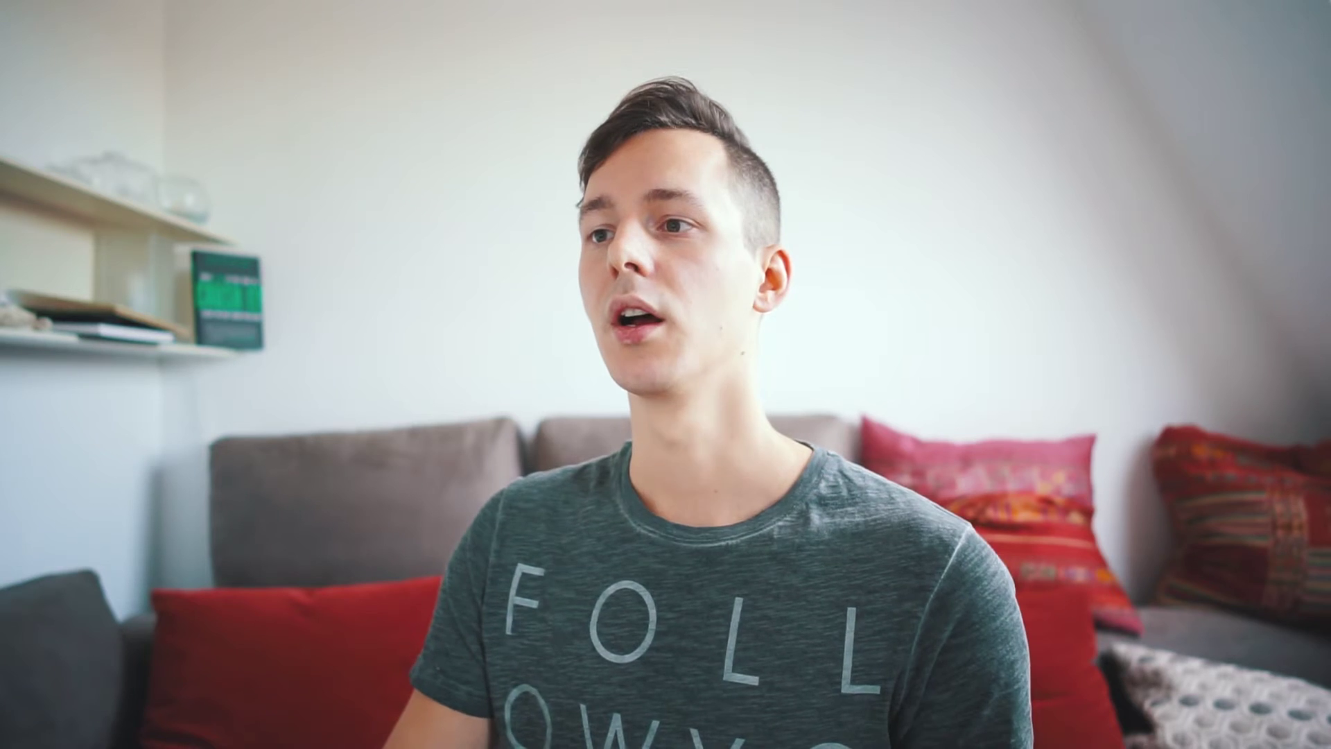